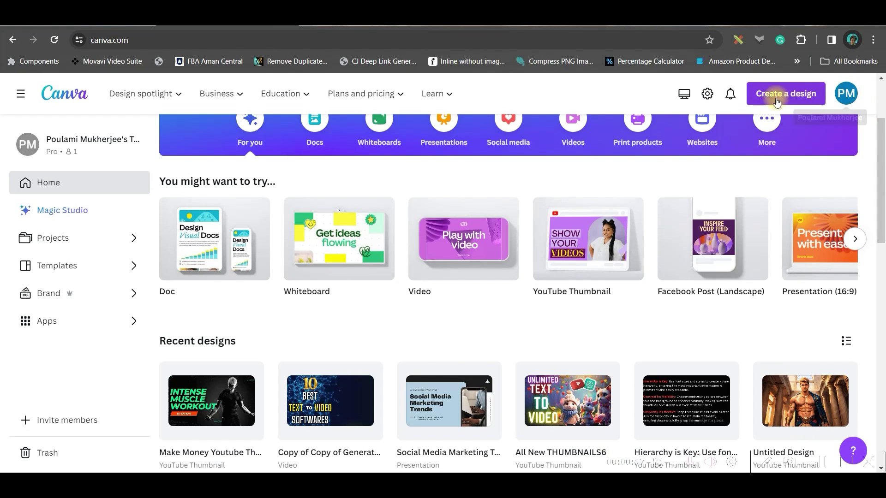
Search for 'YouTube Thumbnail' and create a blank YouTube Thumbnail design.
scroll(658, 152, "up", 3)
left_click(476, 192)
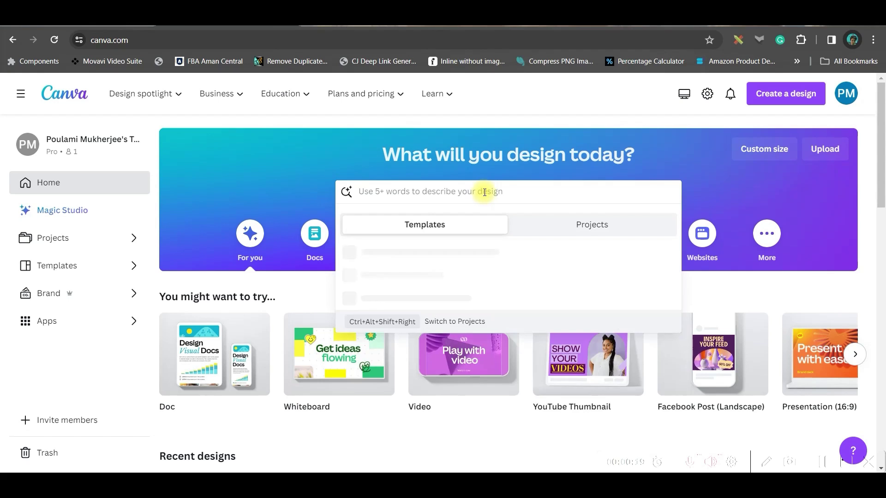
type("YouT")
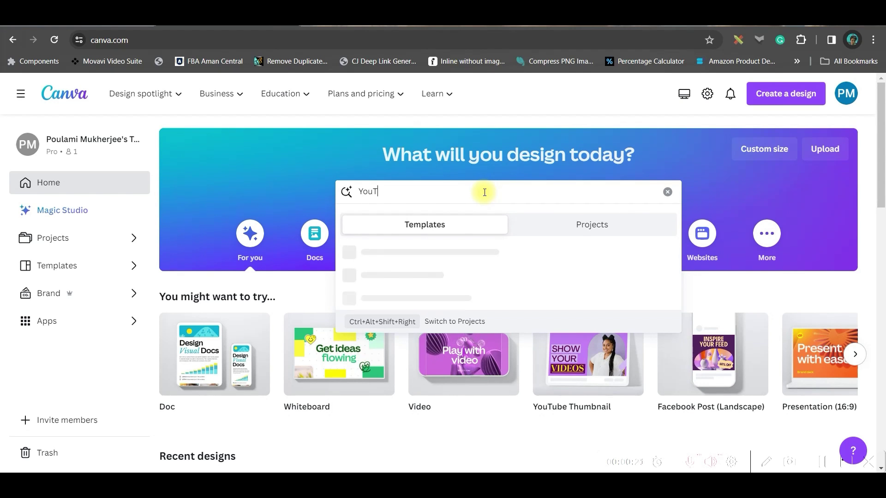
type("ube Thumbnail")
key("Return")
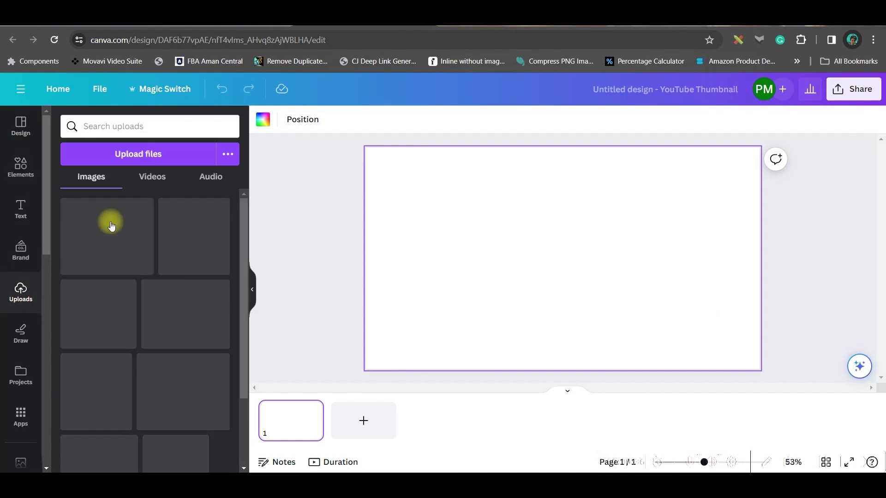
Upload the café photo of the blonde woman and place it on the design.
left_click(142, 159)
double_click(326, 111)
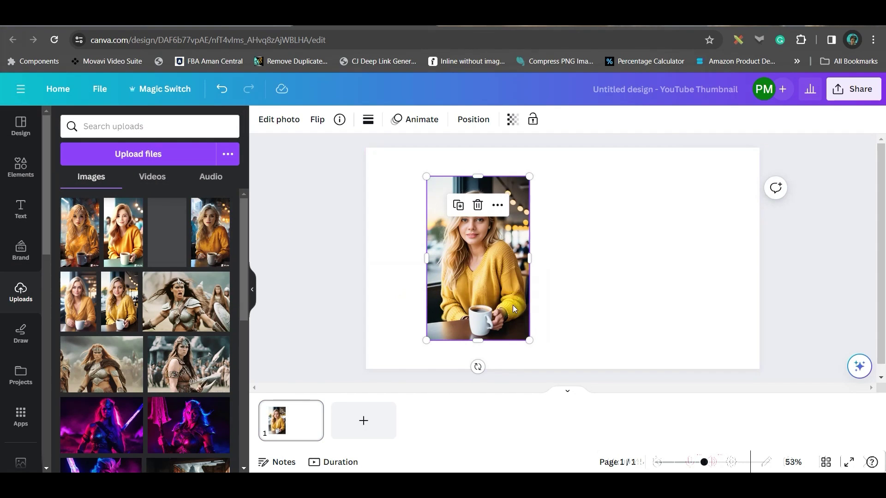
left_click(648, 222)
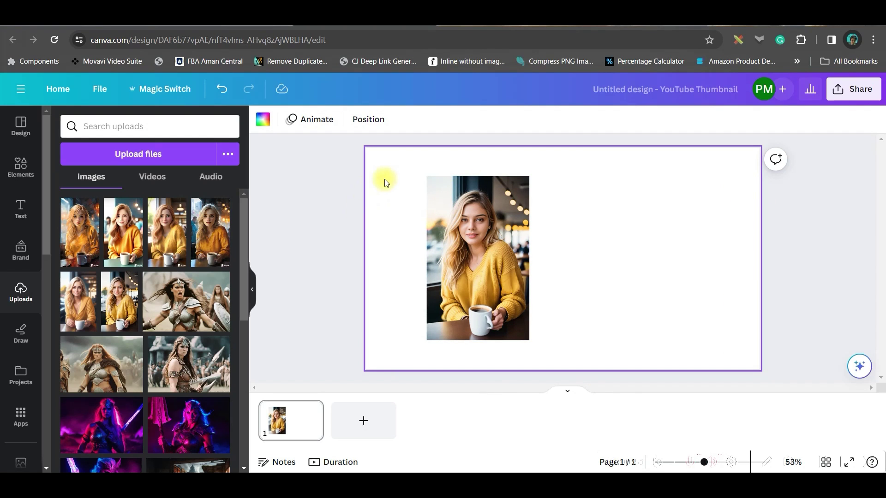
Magic Expand the café photo to a 16:9 frame and accept the generated result.
left_click(494, 207)
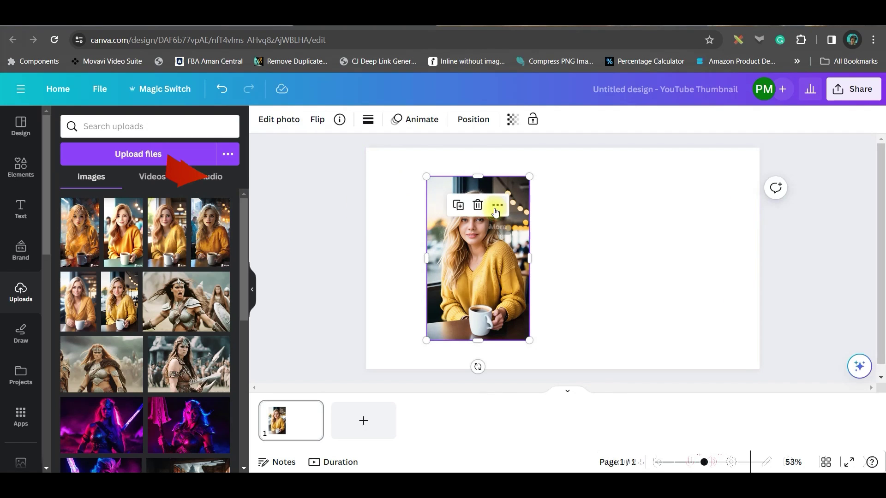
left_click(283, 122)
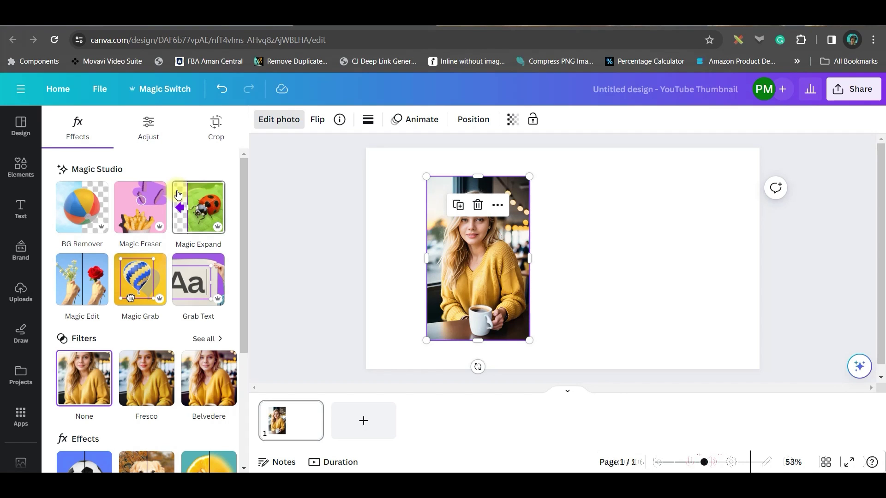
left_click(196, 201)
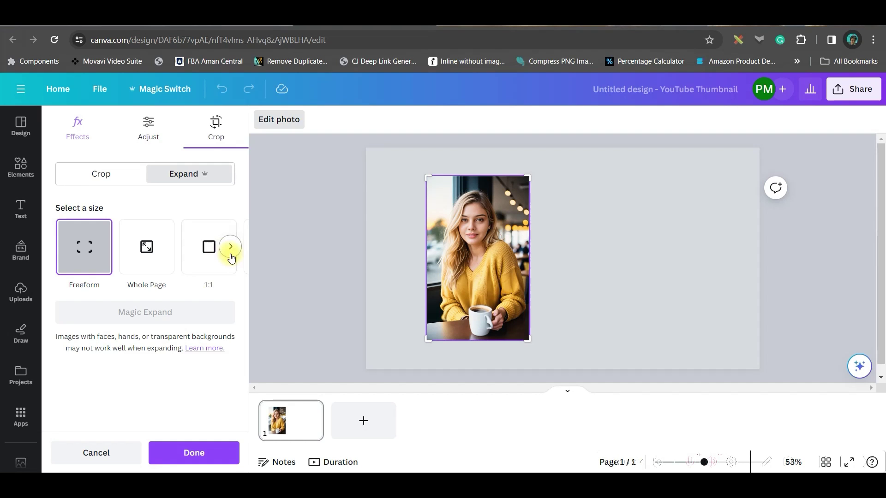
left_click(230, 249)
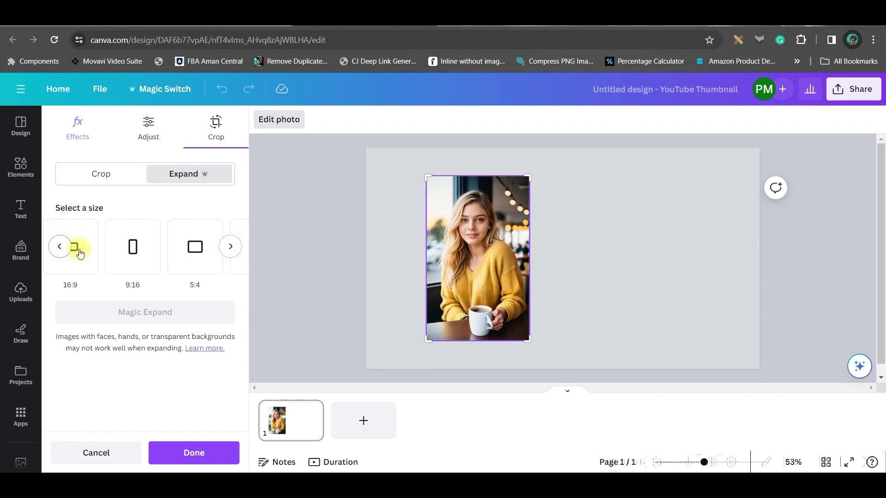
left_click(76, 265)
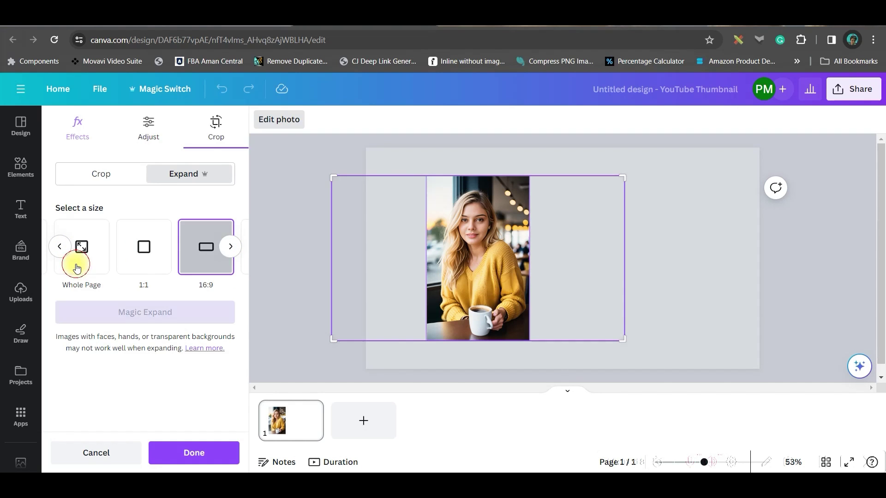
left_click(116, 311)
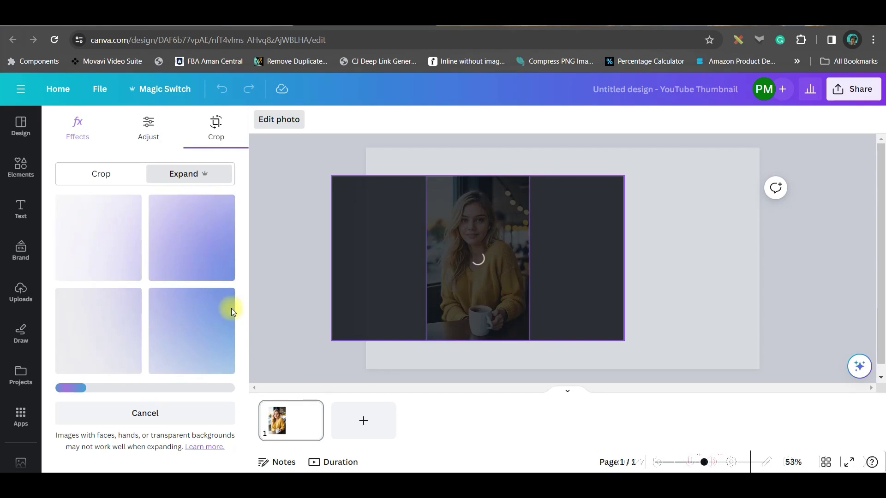
left_click(522, 215)
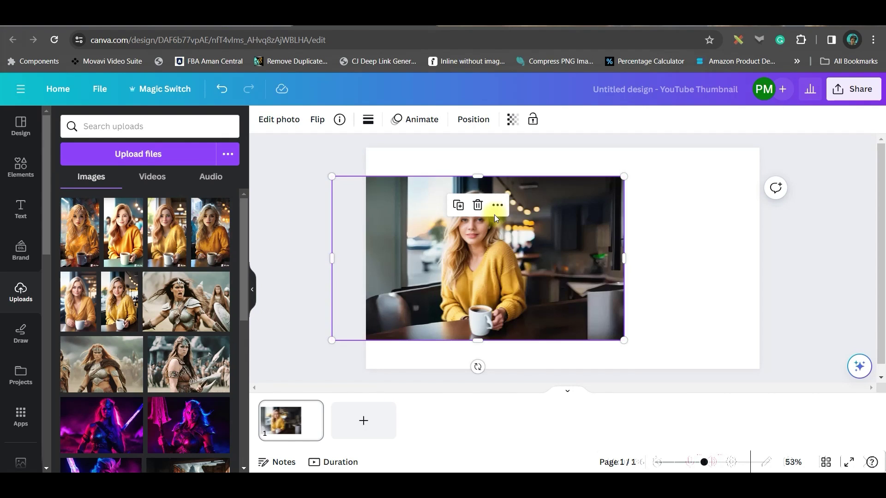
Set the expanded photo as the page background and add a blank second page.
left_click_drag(495, 218, 575, 218)
right_click(515, 216)
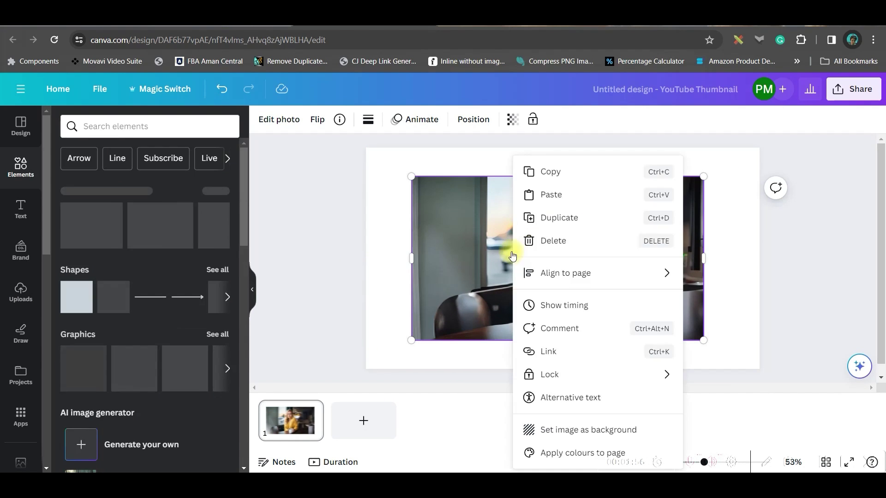
left_click(585, 431)
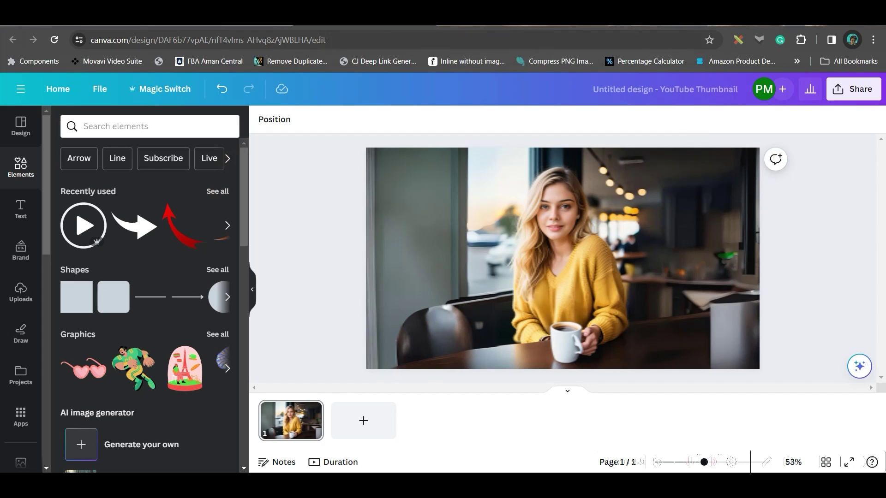
left_click(553, 216)
key("ctrl+Return")
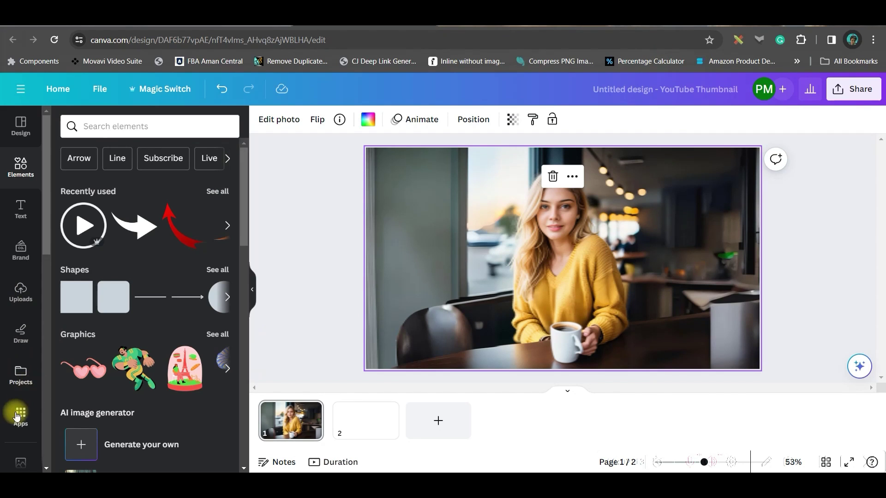
Cartoonify 11.png with the Cartoonify app, placing the cartoon on page 2.
left_click(24, 416)
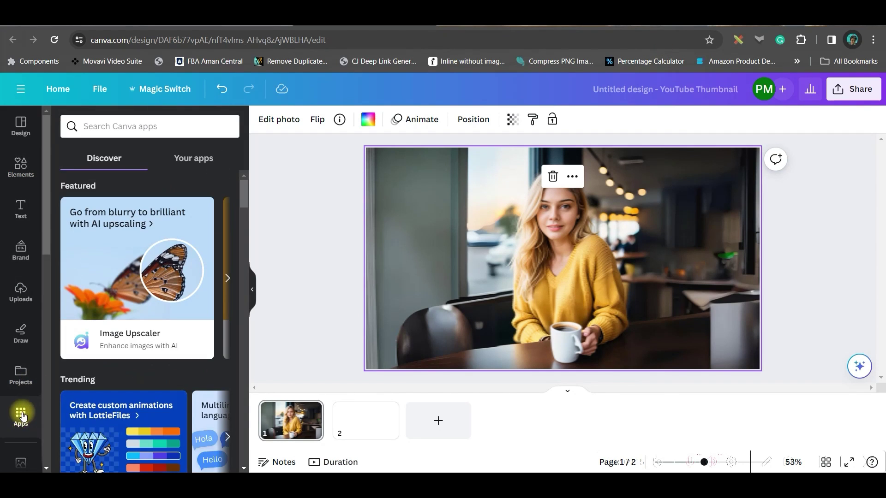
left_click(138, 131)
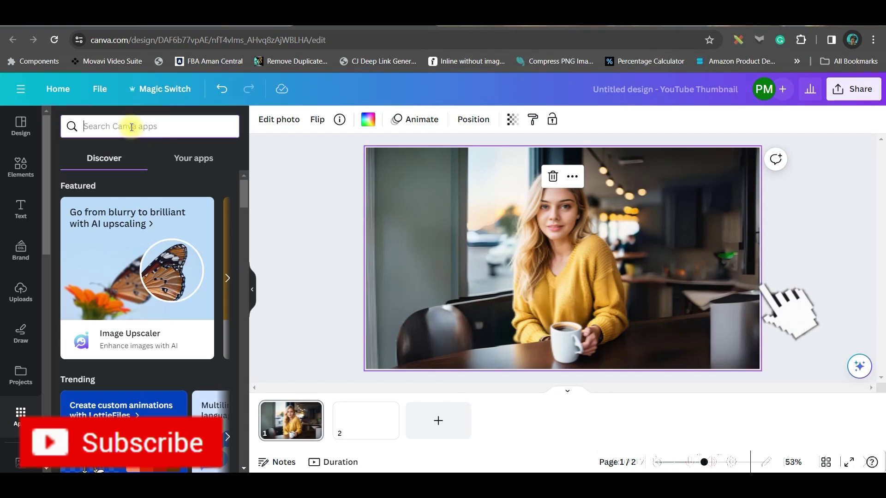
type("car")
left_click(107, 170)
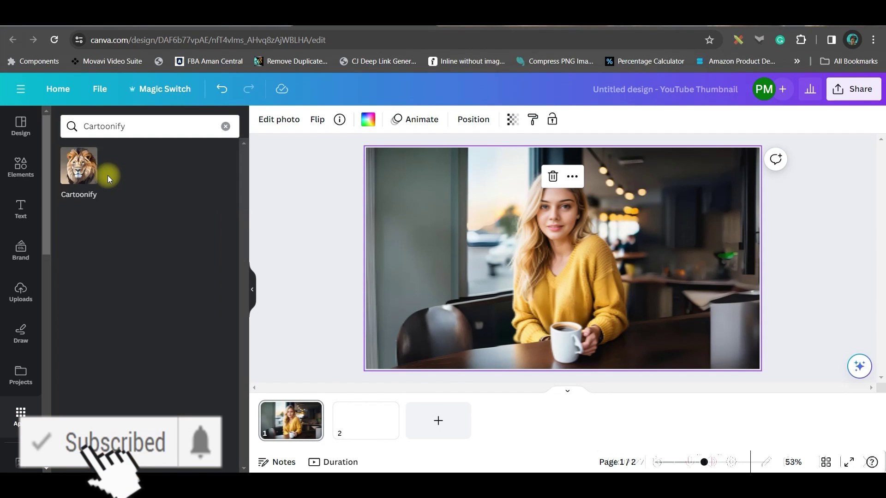
left_click(93, 169)
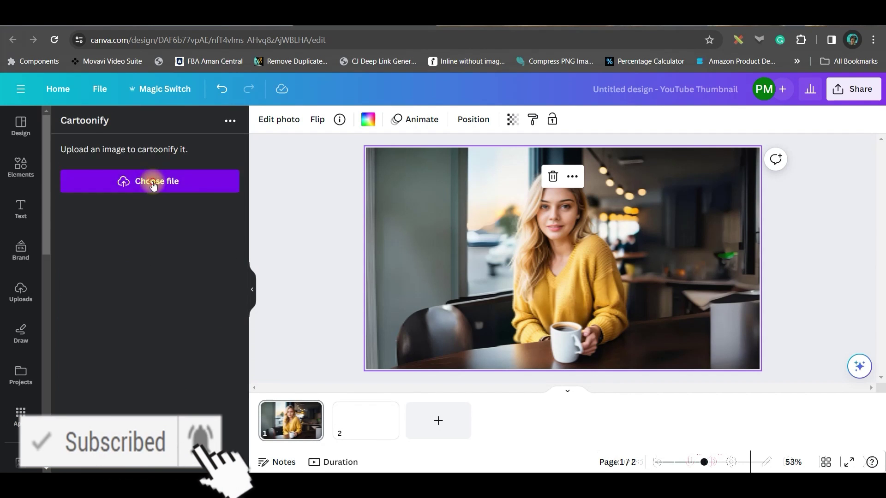
left_click(159, 173)
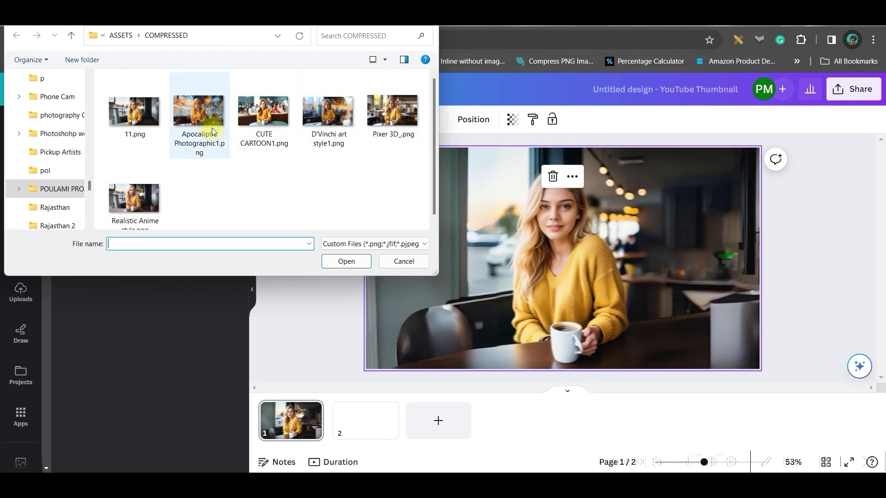
left_click(134, 111)
left_click(346, 262)
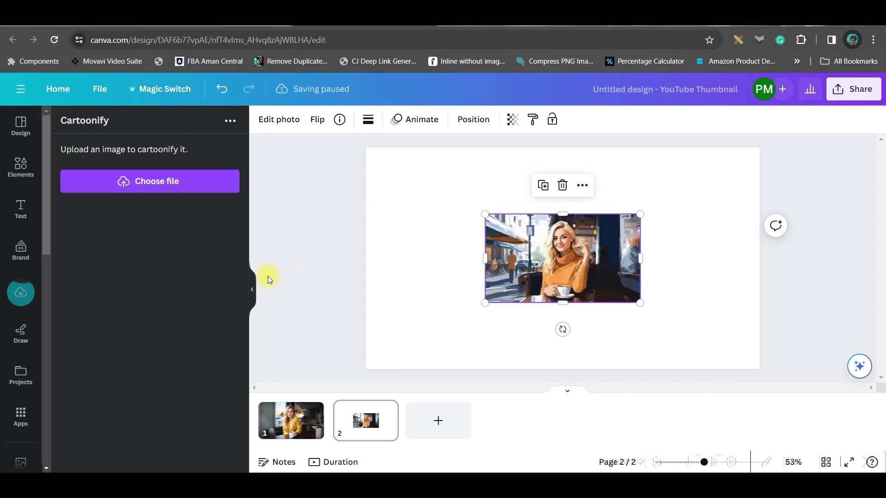
Set the cartoon image as page 2's background and check the Cartoonify app's extra options.
right_click(546, 259)
left_click(631, 430)
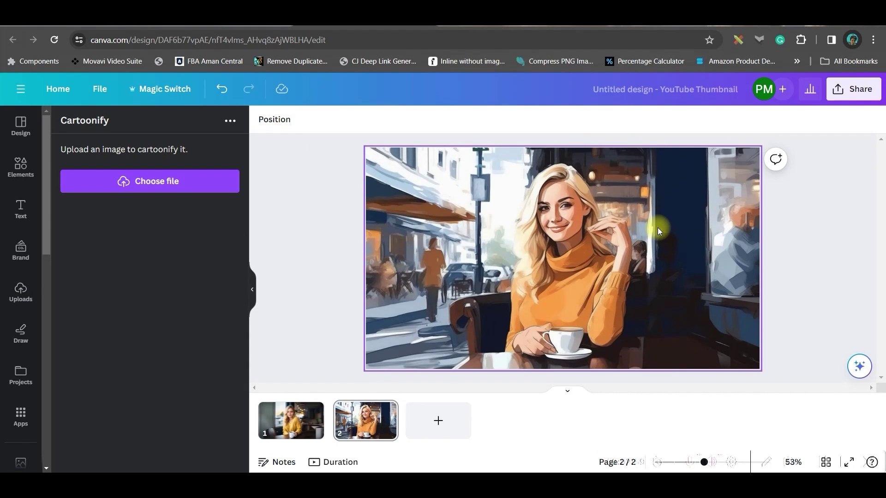
left_click(230, 120)
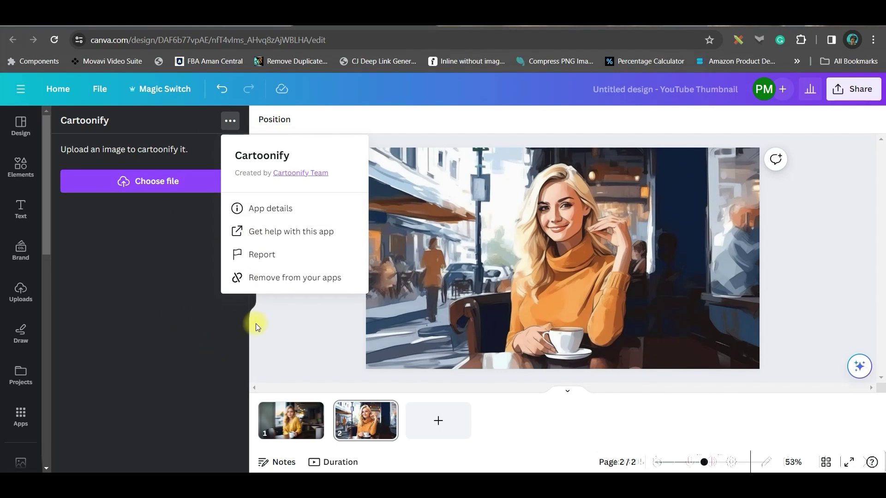
left_click(649, 189)
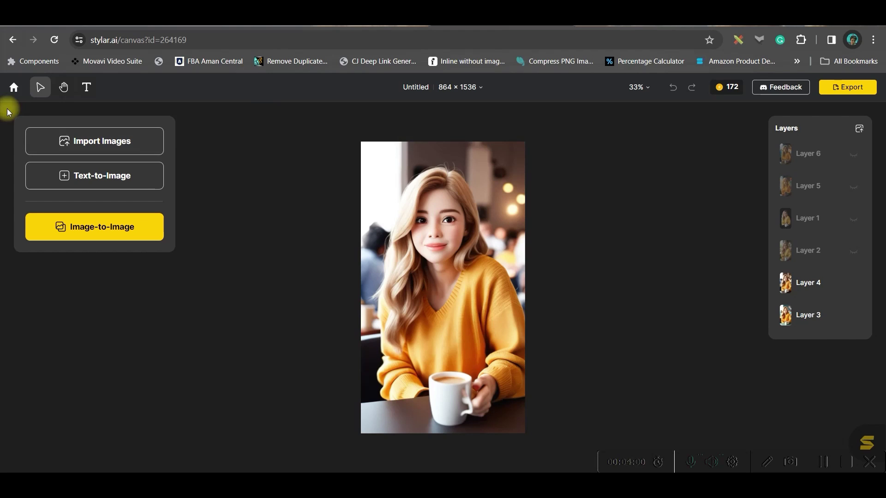
Start a new Stylar AI project from the home page and import 11.png as Layer 1.
left_click(13, 87)
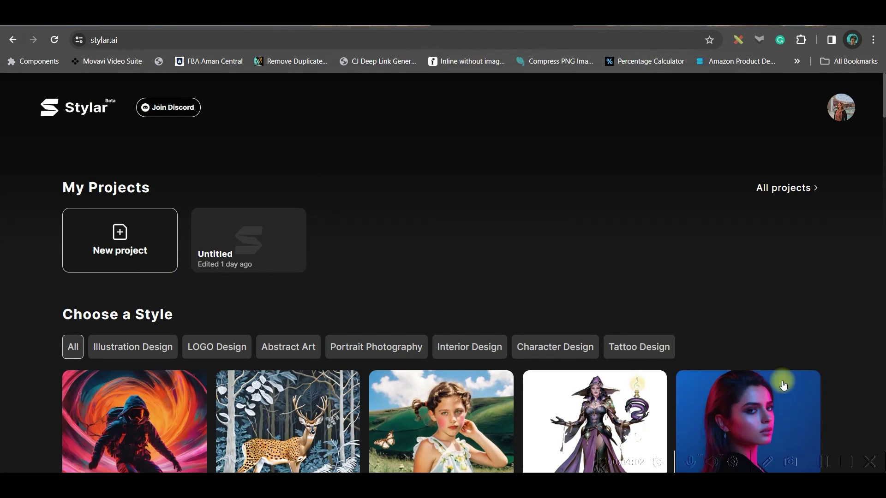
scroll(783, 385, "down", 6)
scroll(756, 375, "up", 6)
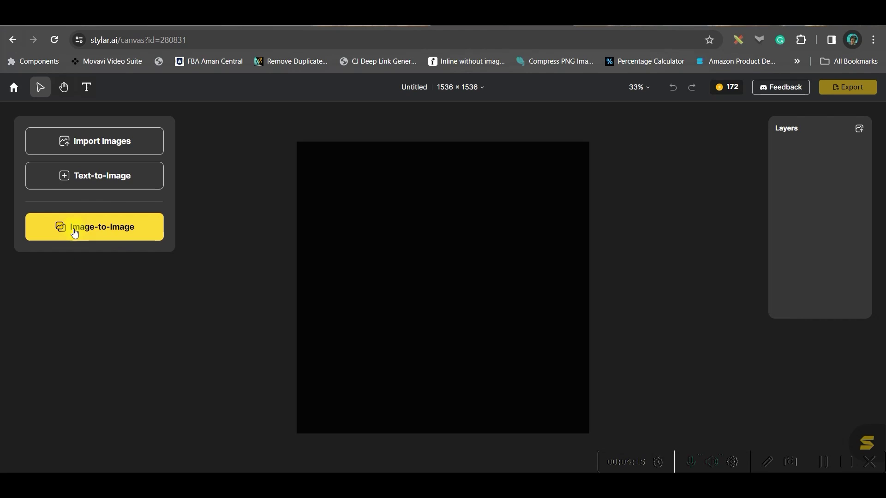
left_click(109, 144)
left_click(142, 119)
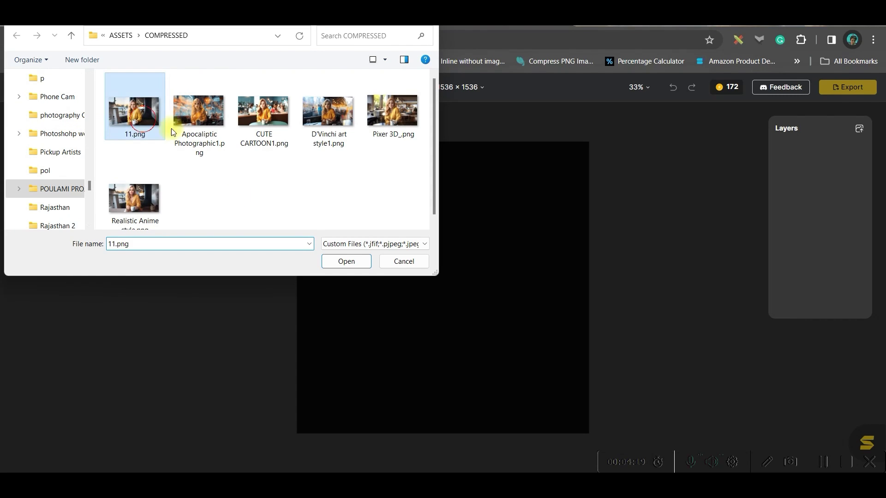
left_click(353, 263)
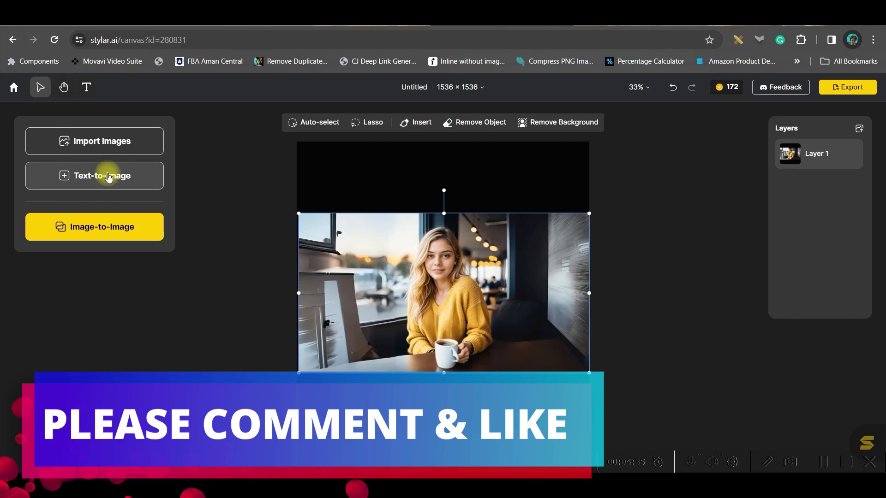
Open Image-to-Image and pick Luminous Portraiture from the style gallery.
left_click(97, 229)
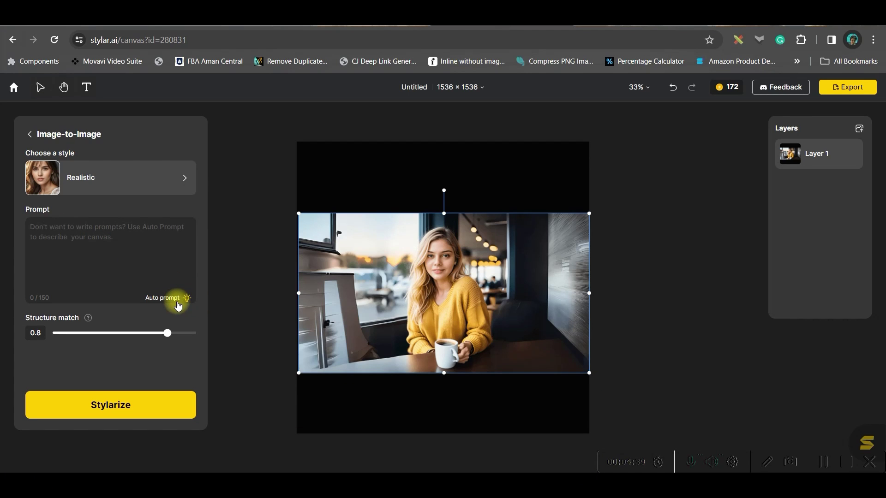
left_click(91, 181)
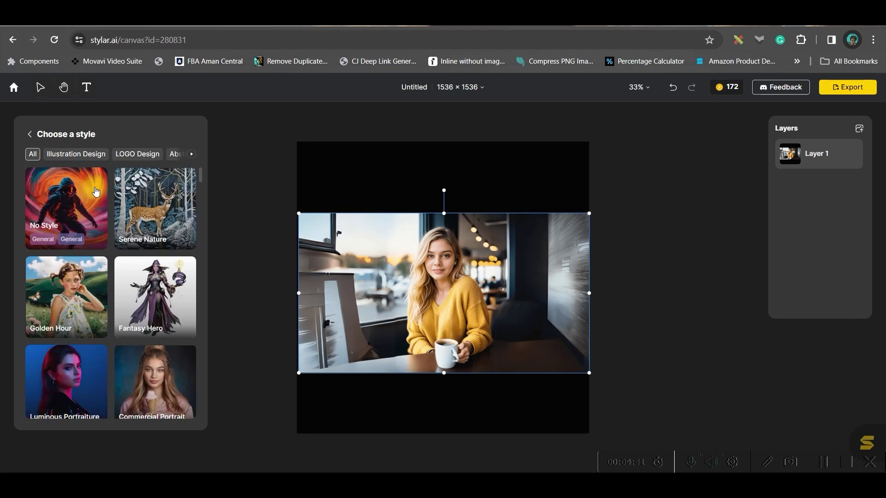
scroll(157, 328, "down", 3)
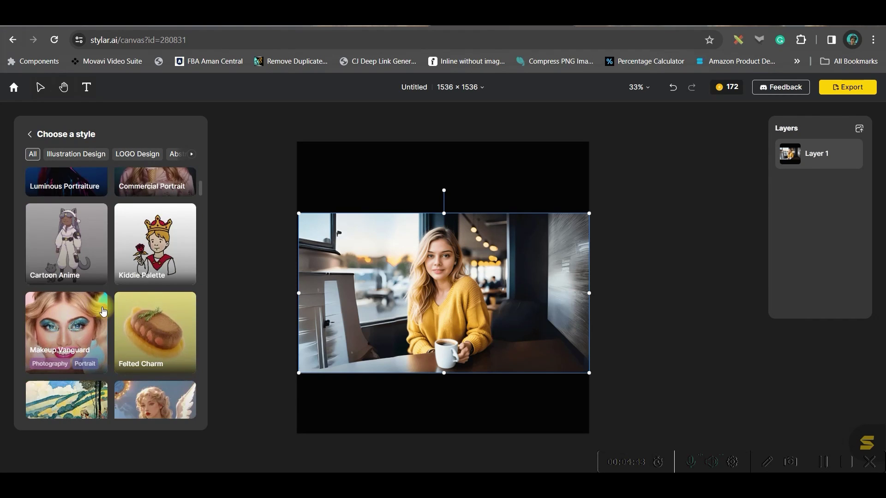
scroll(103, 336, "down", 10)
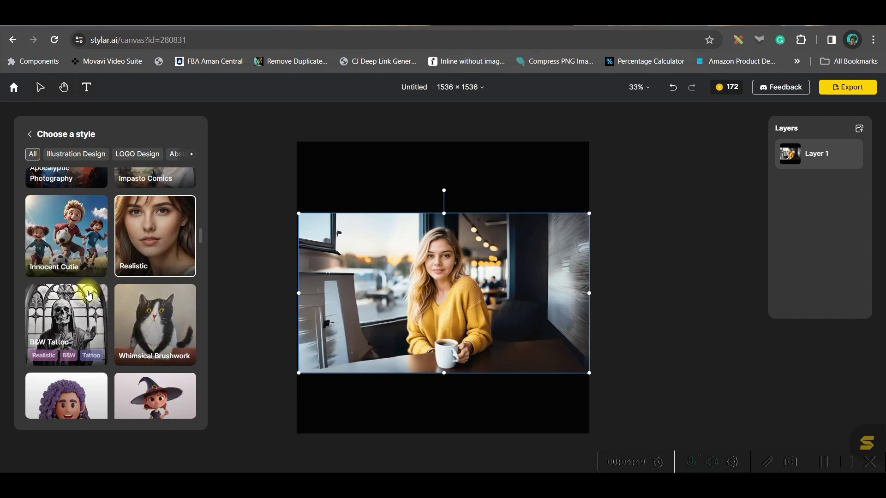
scroll(159, 324, "down", 8)
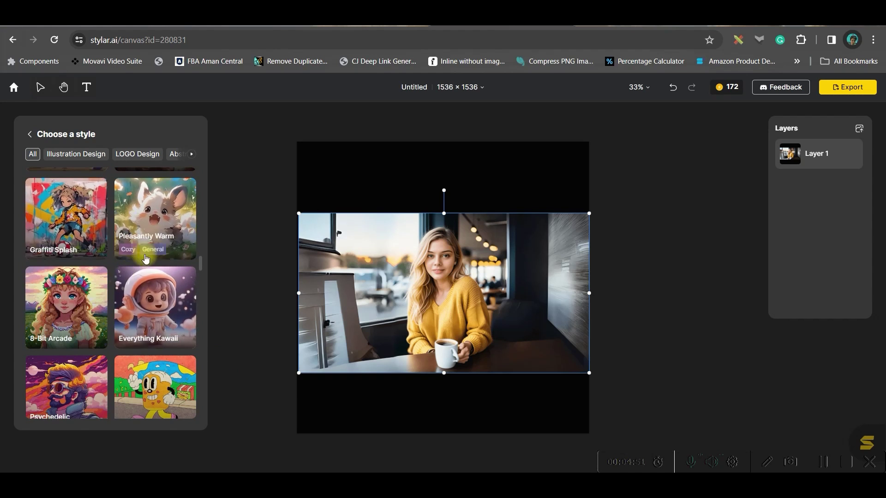
scroll(157, 323, "down", 2)
scroll(81, 264, "up", 15)
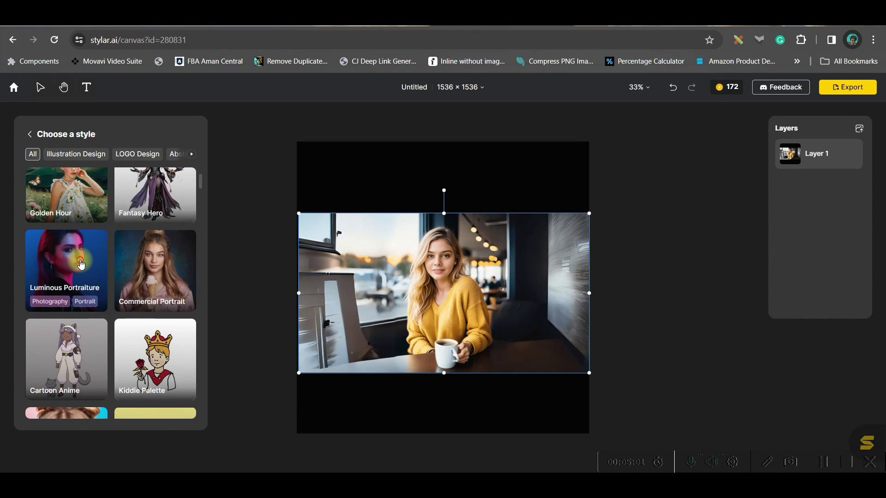
left_click(81, 264)
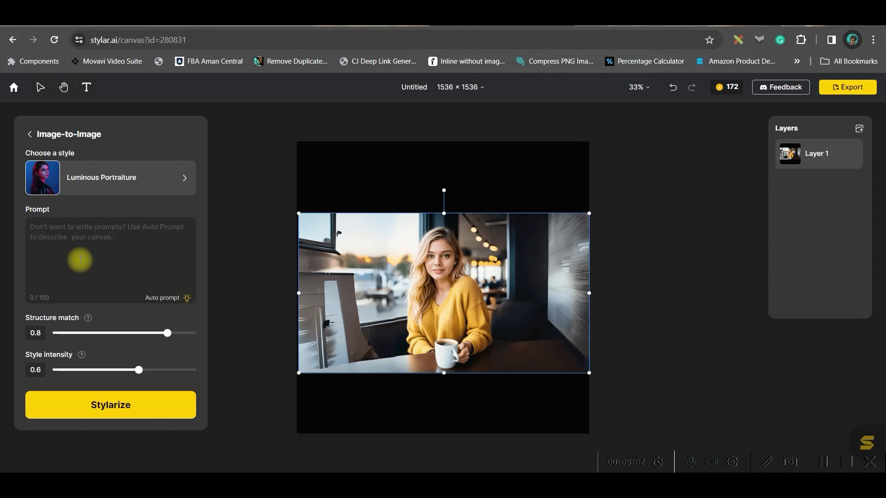
Auto-generate the prompt, replace 'yellow' with 'Red', and set structure match to 1.
left_click(188, 300)
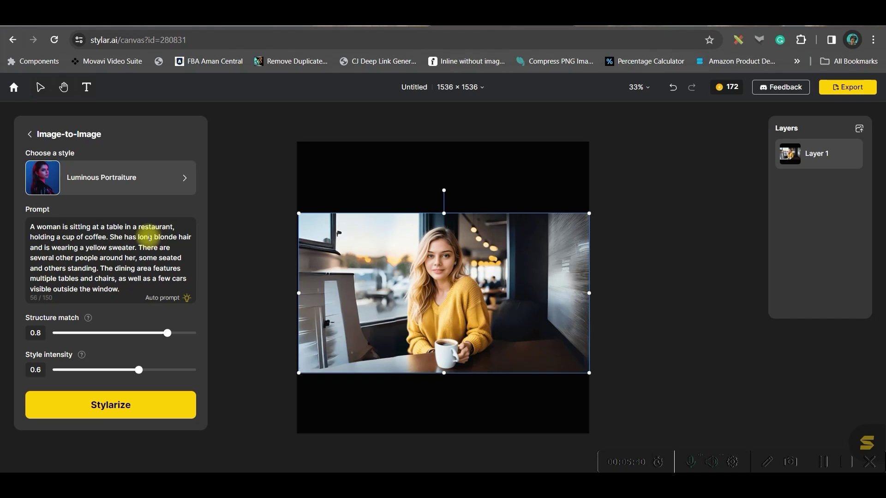
left_click_drag(154, 237, 191, 237)
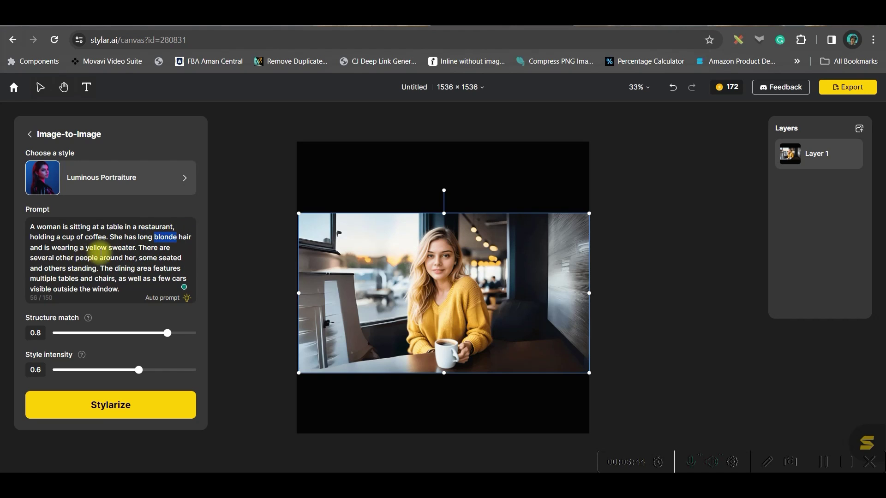
left_click_drag(84, 248, 107, 248)
type("Red")
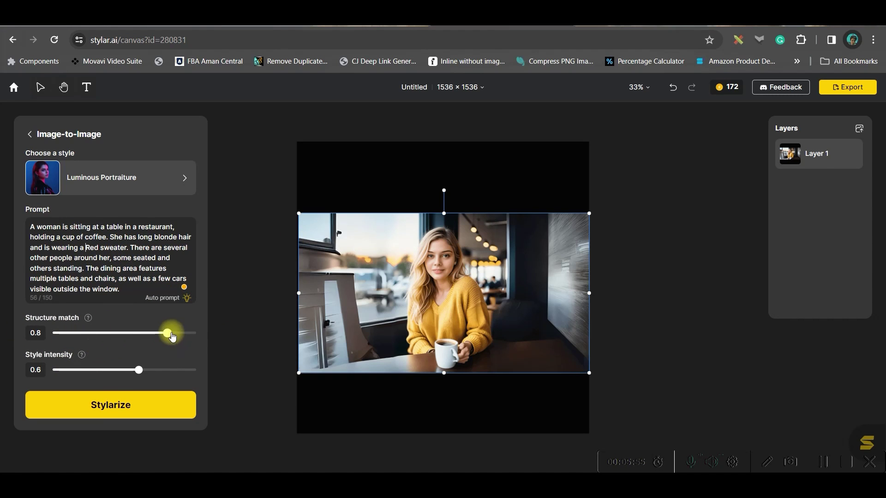
left_click_drag(172, 337, 197, 340)
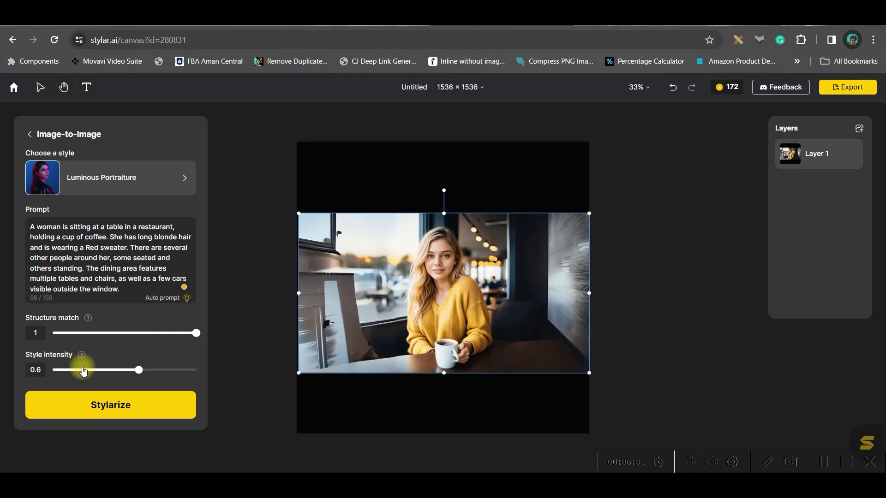
Stylarize four red-sweater restyles, preview them, and select all four results.
left_click(107, 410)
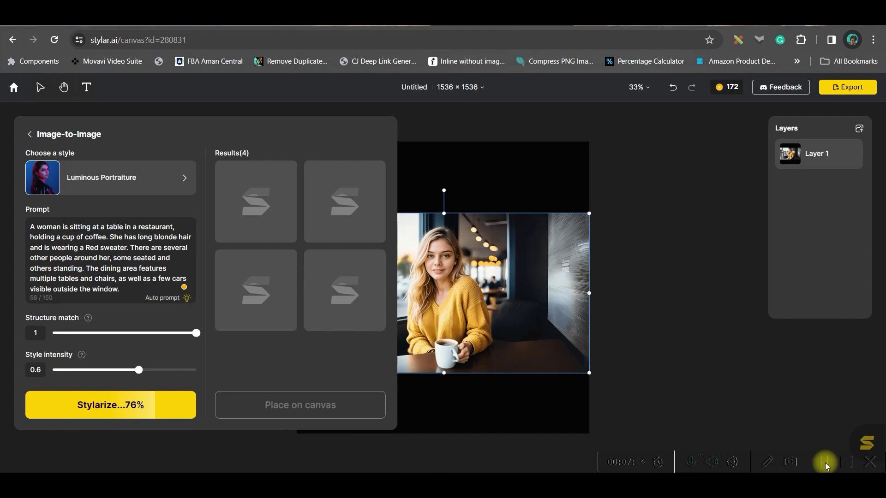
mouse_move(261, 180)
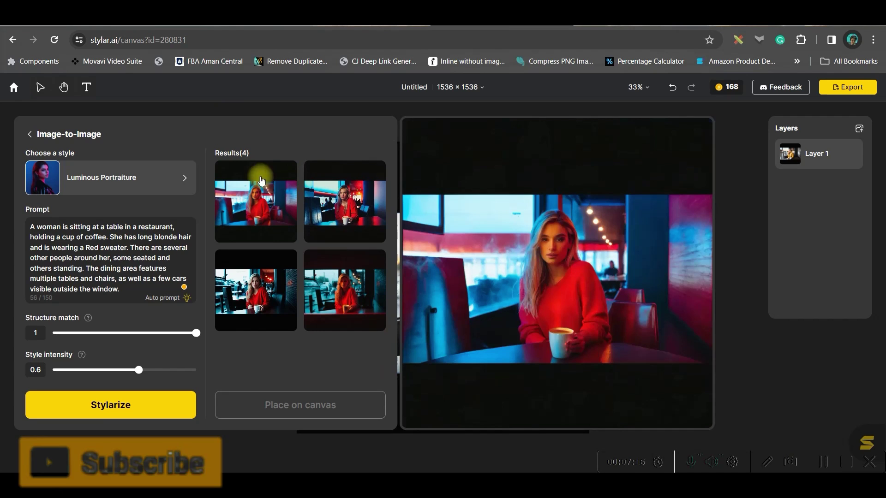
mouse_move(342, 210)
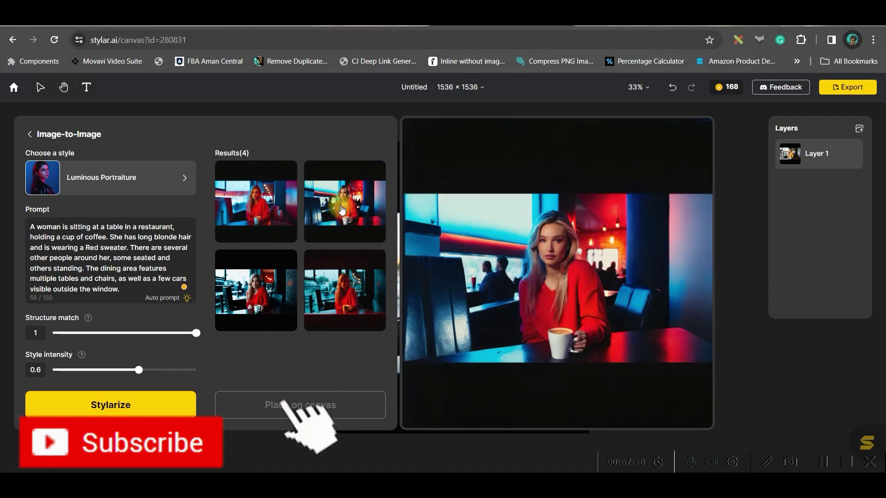
mouse_move(354, 300)
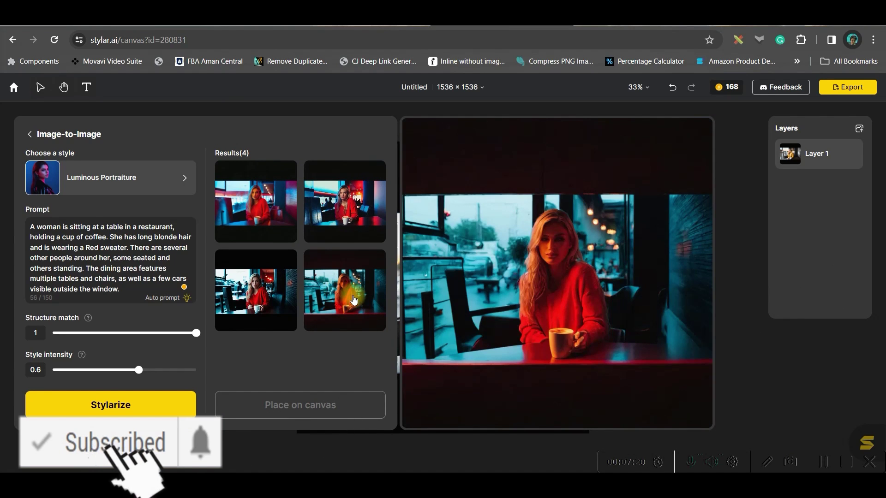
left_click(256, 291)
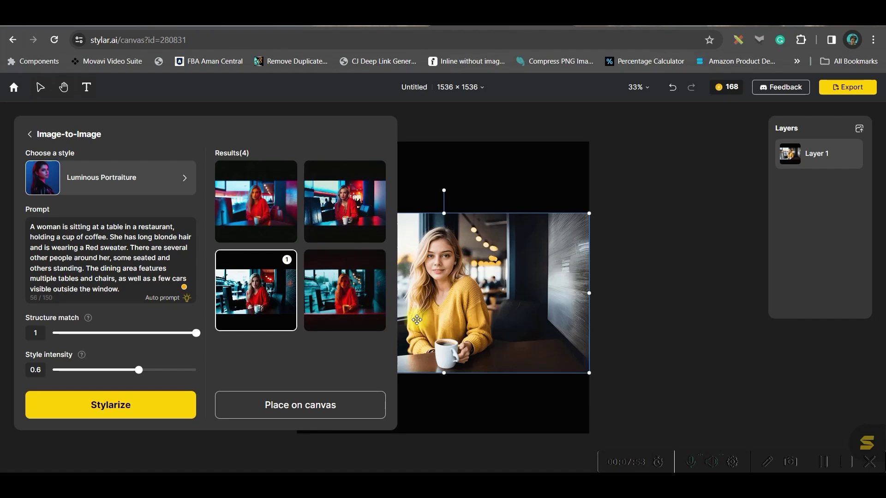
mouse_move(249, 295)
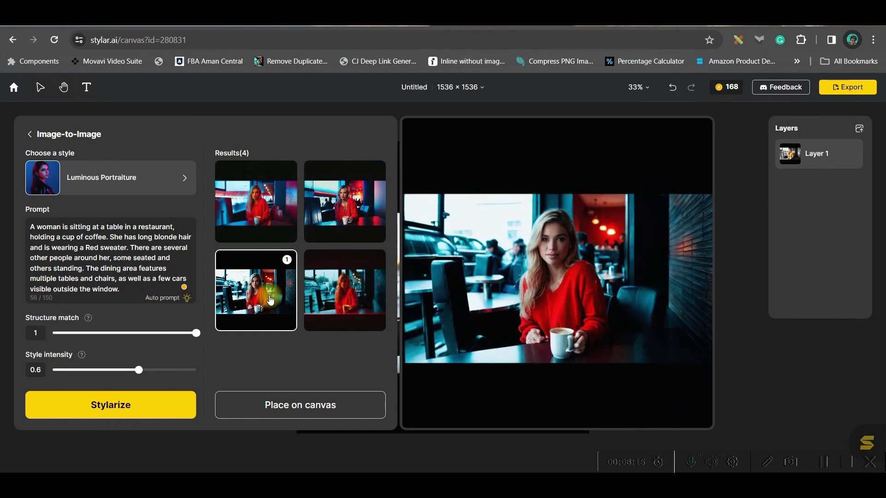
left_click(454, 387)
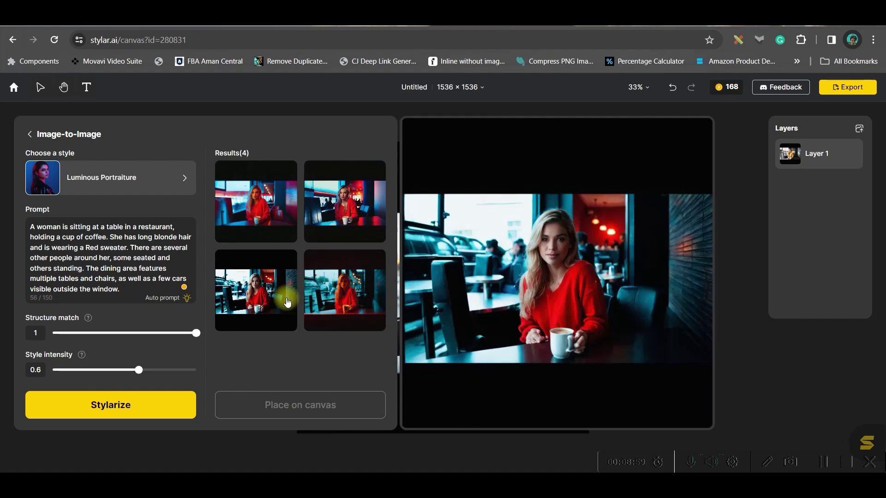
left_click(267, 290)
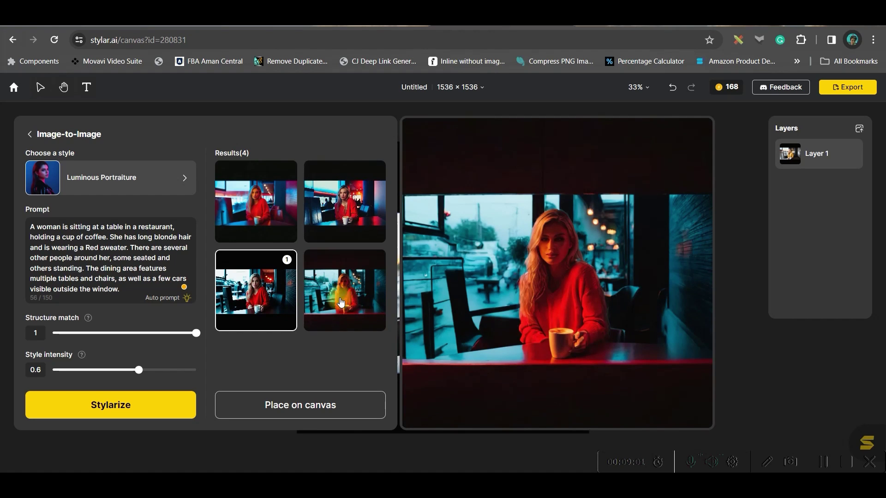
left_click(335, 293)
left_click(359, 217)
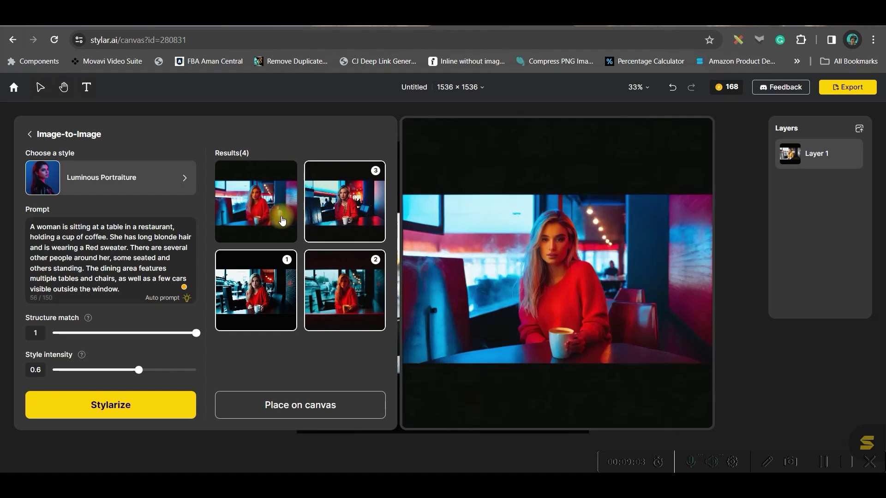
left_click(249, 215)
Place the selected results as layers, reorder them, and leave only red-sweater Layer 2 visible.
left_click(288, 405)
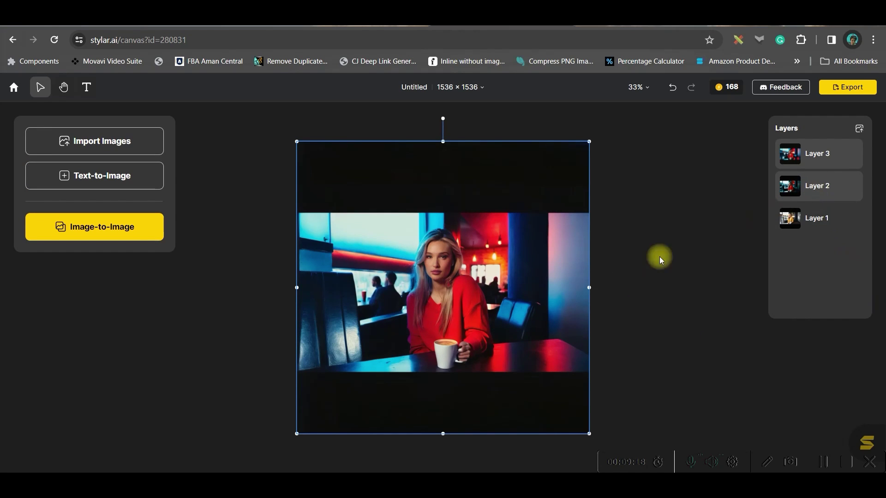
left_click(826, 190)
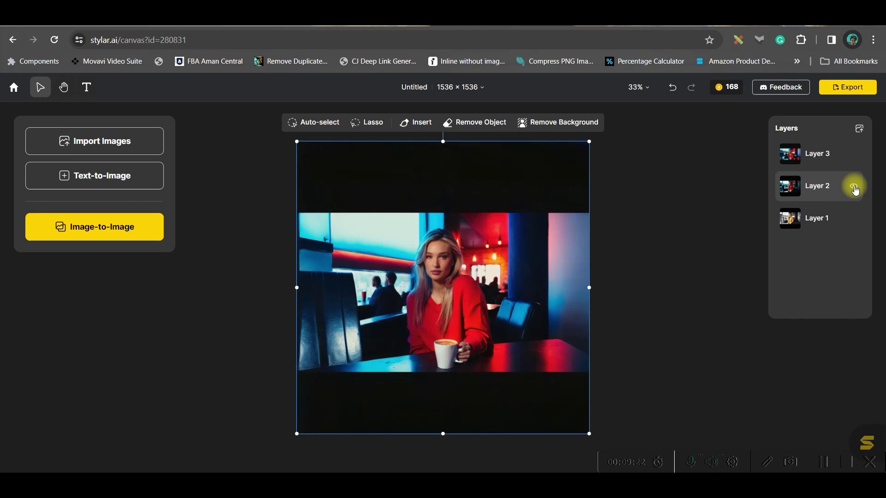
left_click(853, 187)
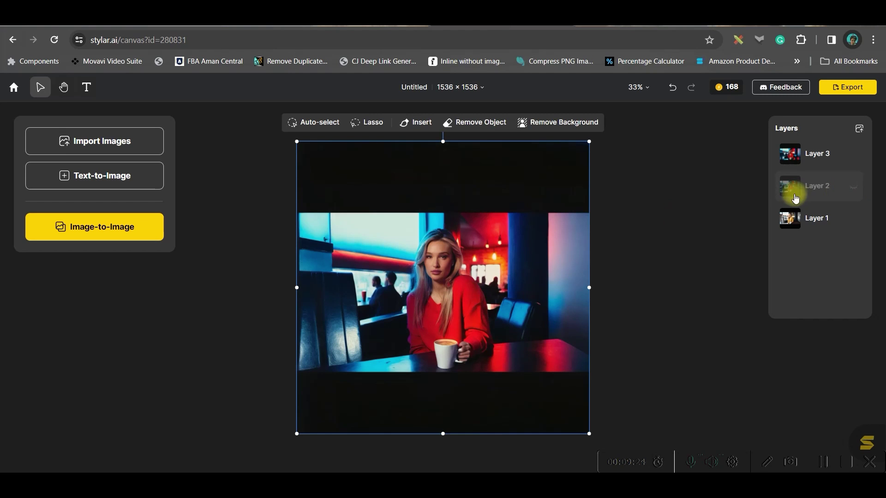
left_click(853, 154)
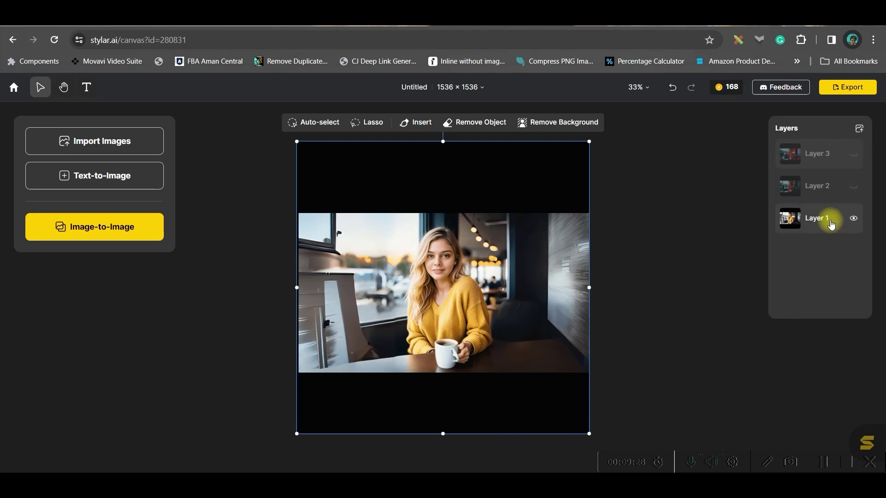
left_click_drag(808, 185, 817, 224)
left_click_drag(816, 158, 815, 223)
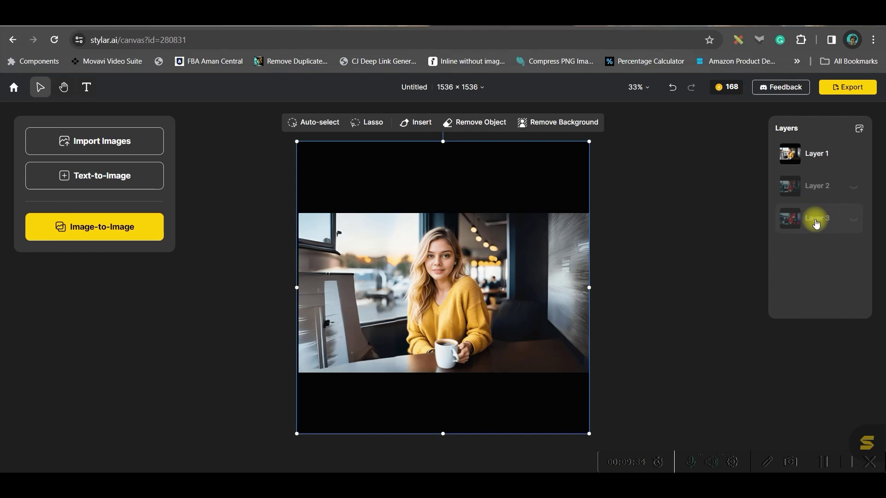
left_click(825, 184)
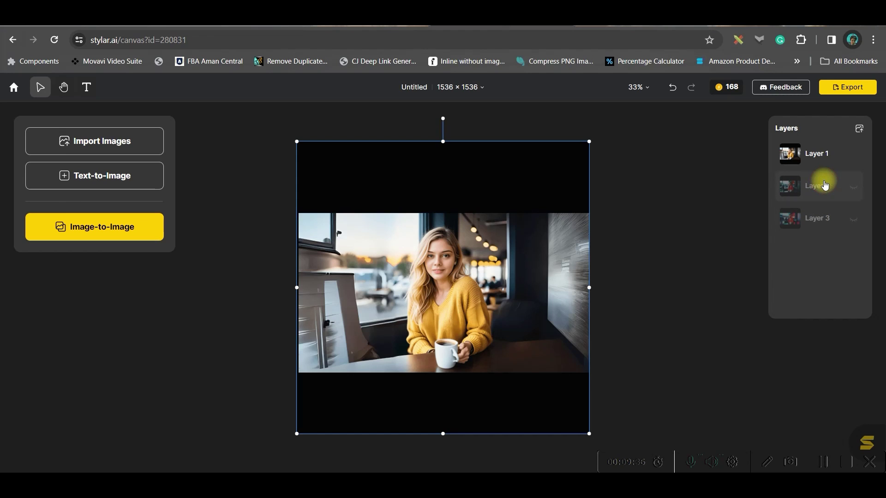
left_click(854, 187)
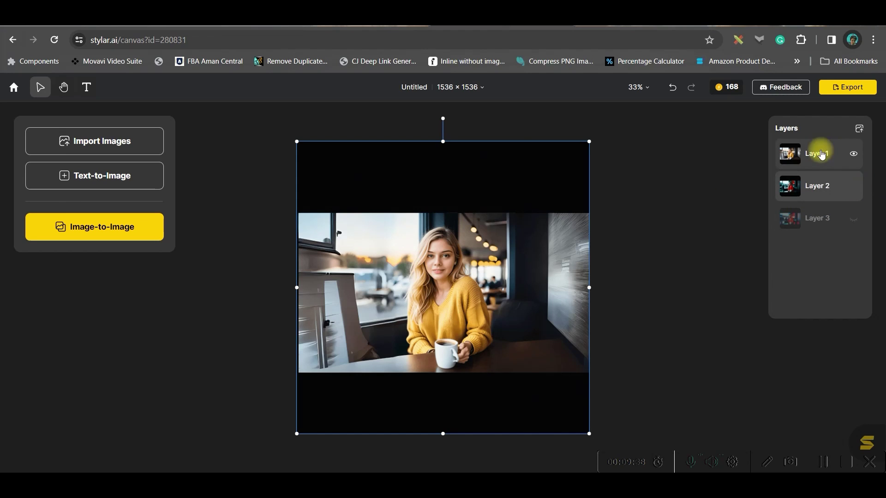
left_click(854, 154)
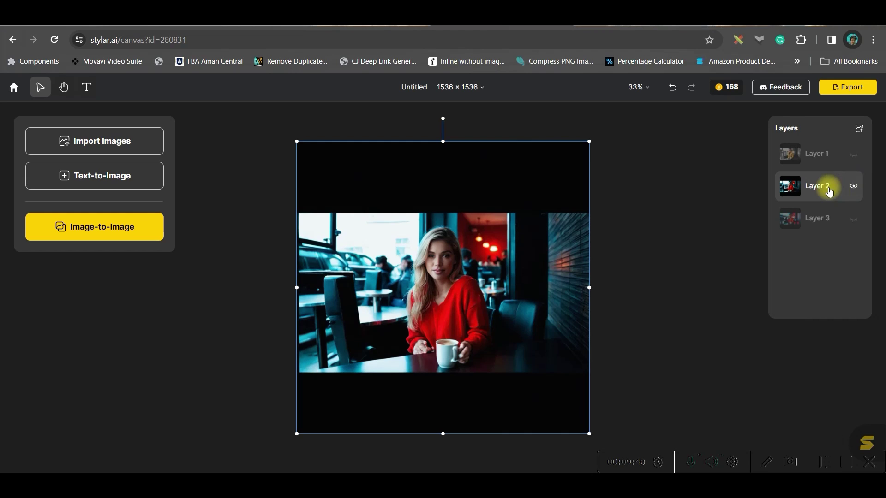
Set the export to PNG at 2x image size in the Export panel.
left_click(850, 92)
left_click(830, 130)
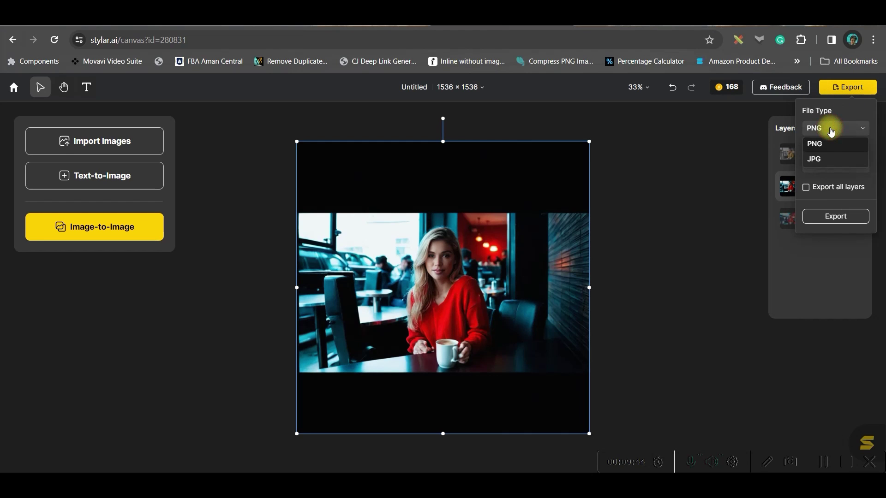
left_click(831, 143)
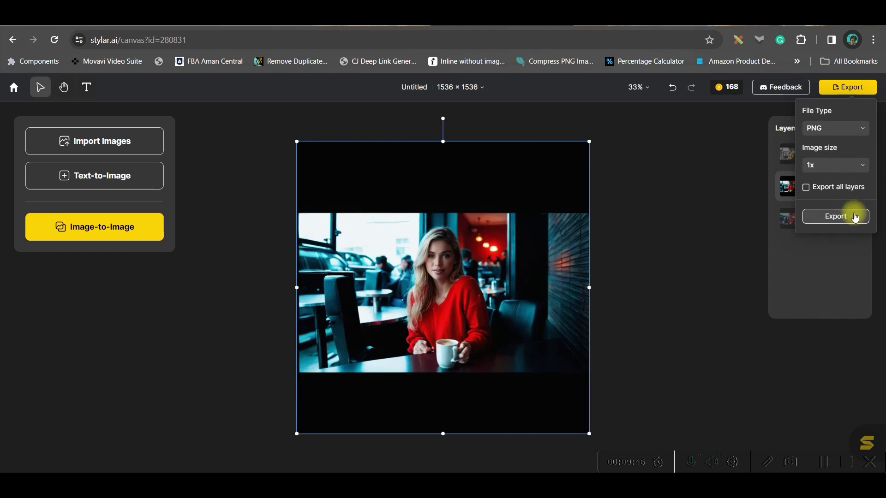
left_click(858, 166)
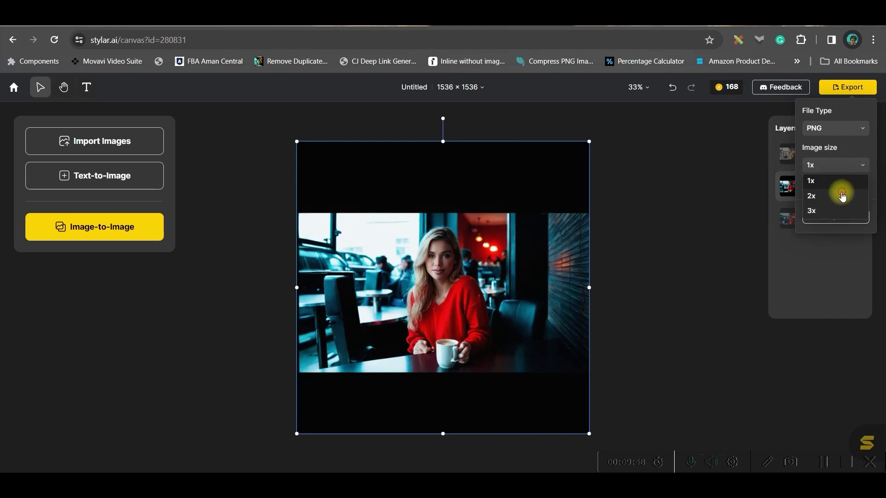
left_click(839, 195)
left_click(852, 167)
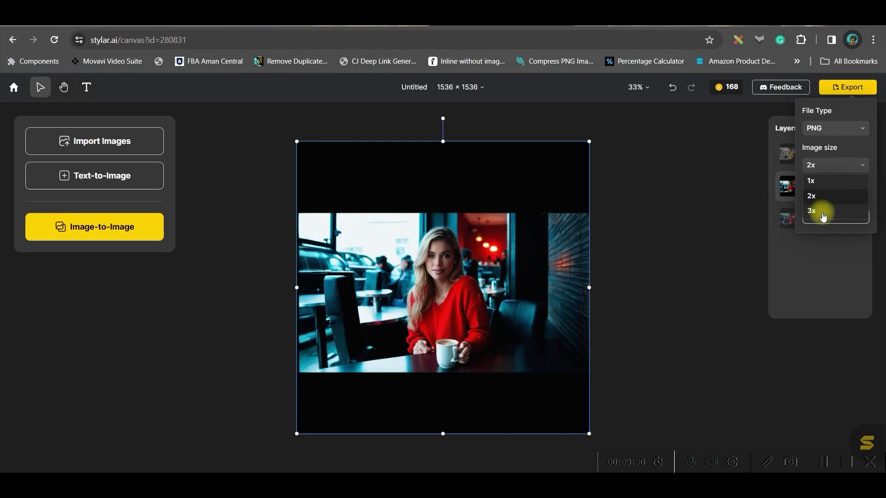
left_click(823, 213)
left_click(828, 166)
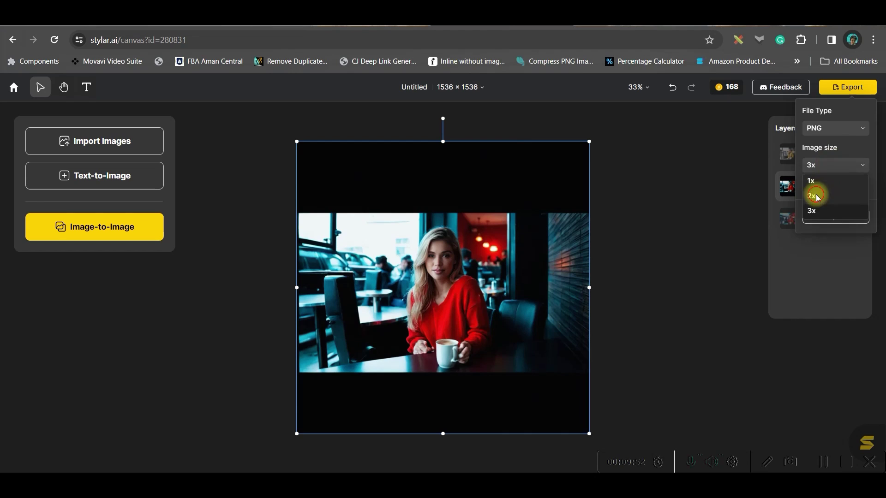
left_click(814, 196)
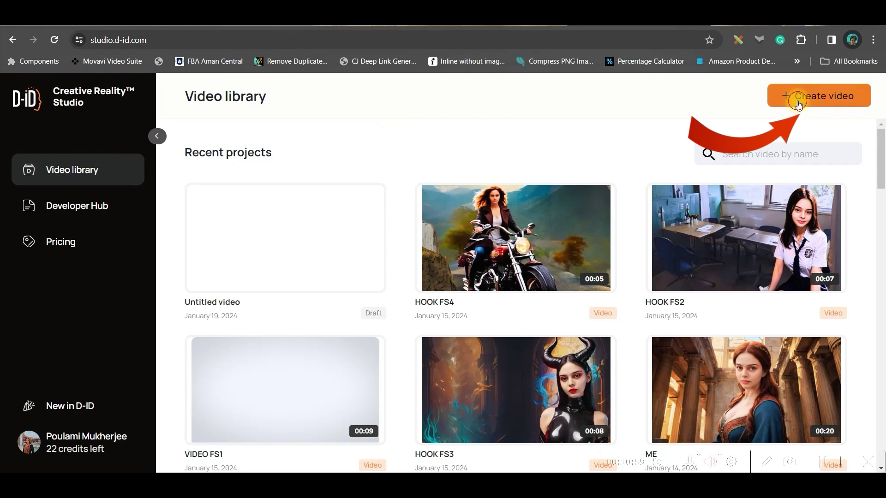
Start a new D-ID video with the uploaded Pixer 3D_.png as presenter.
left_click(299, 265)
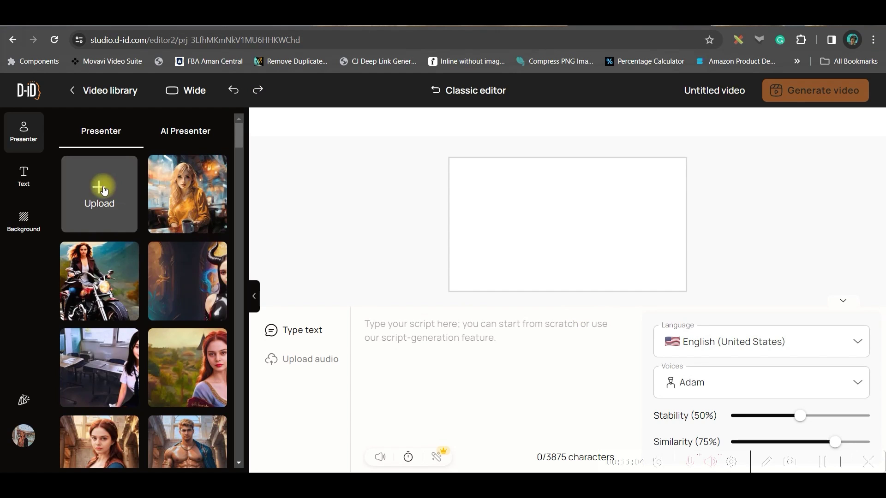
left_click(103, 190)
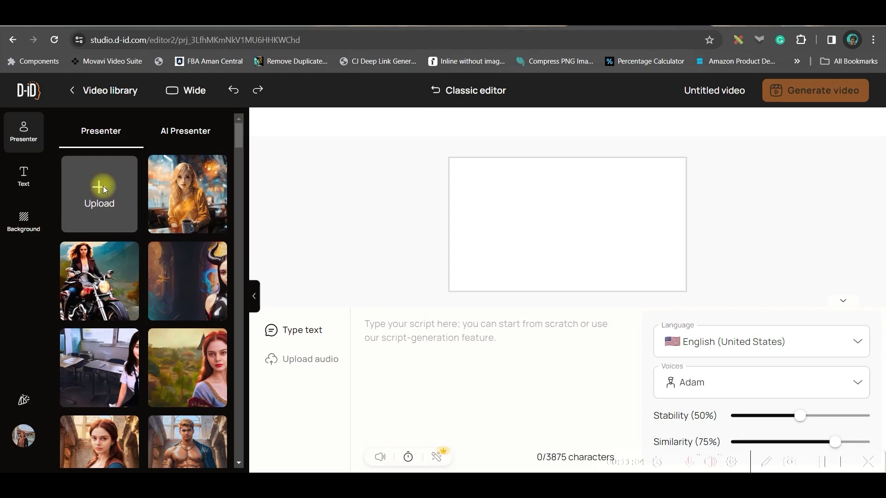
left_click(392, 111)
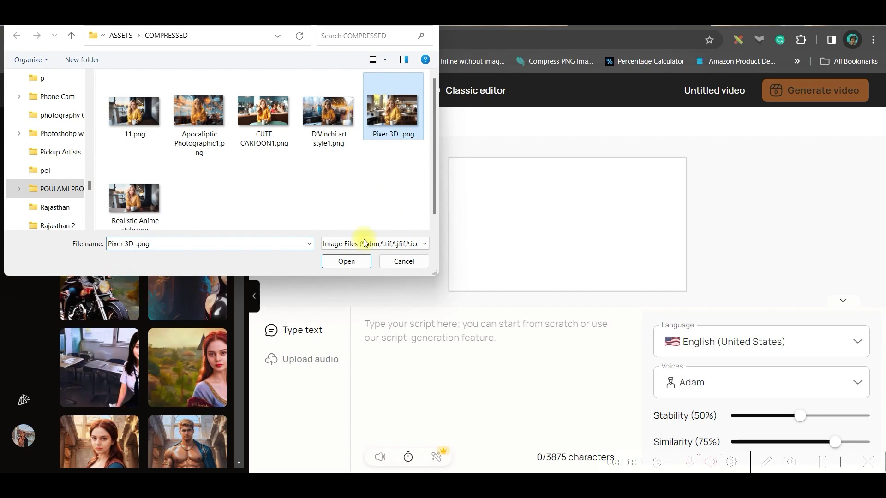
left_click(346, 262)
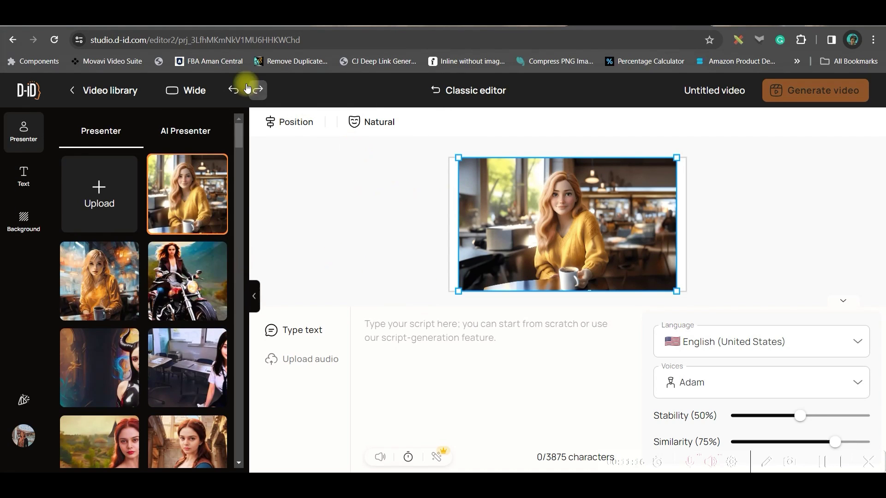
Change the video aspect from Wide to Fit and switch to audio-file speech.
left_click(193, 91)
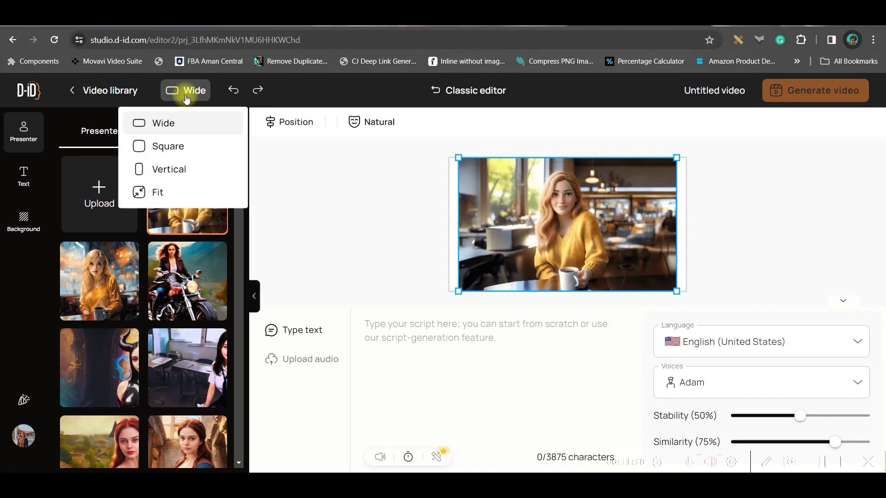
left_click(149, 192)
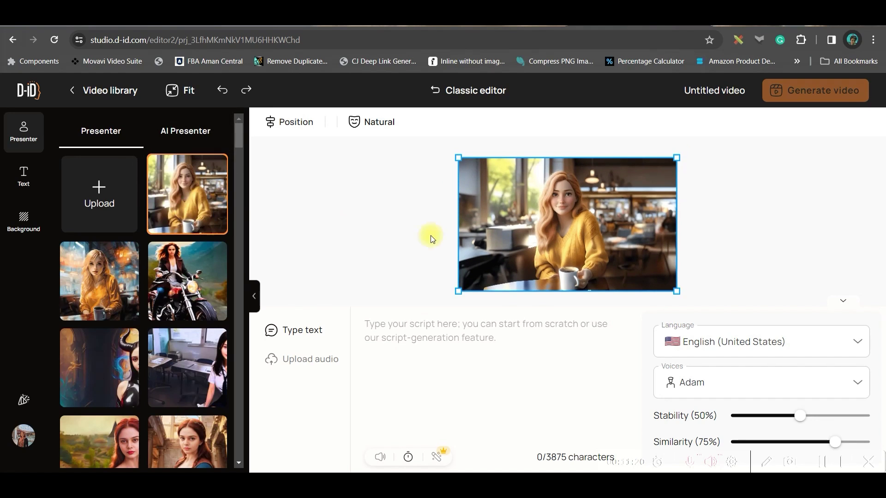
left_click(320, 360)
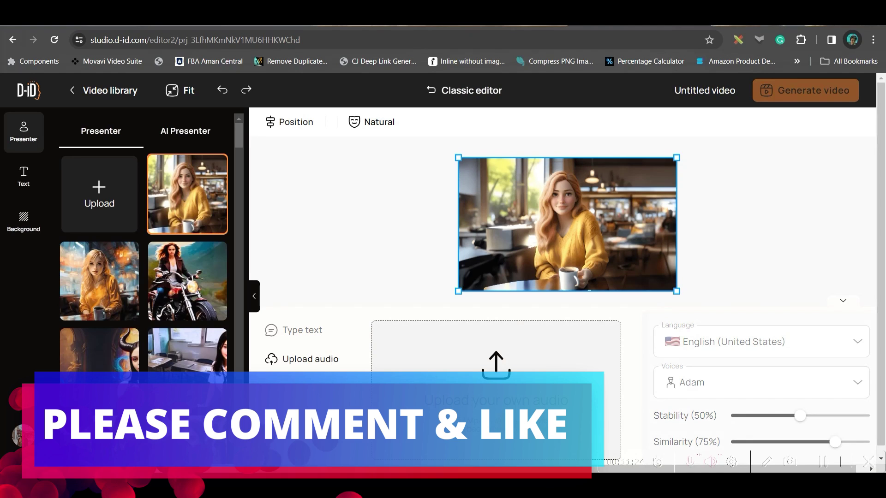
Upload the 7-second audio.wav as the speech track and glance at Type text.
left_click(496, 365)
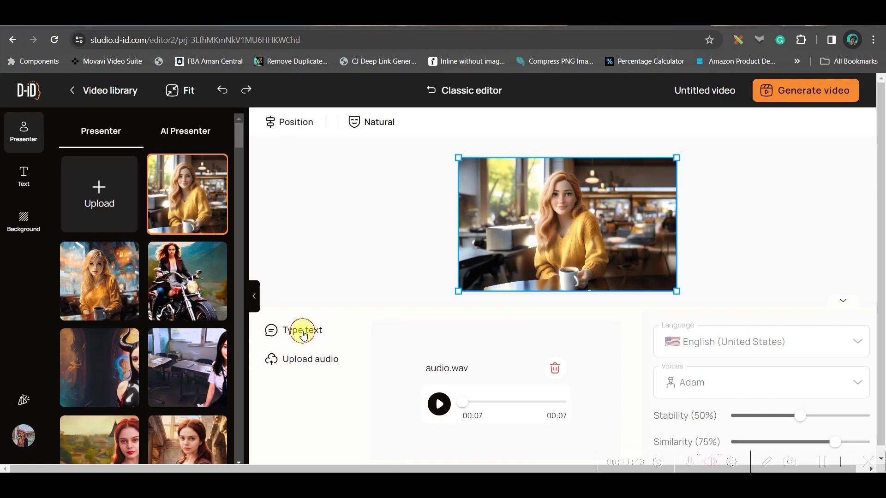
left_click(303, 335)
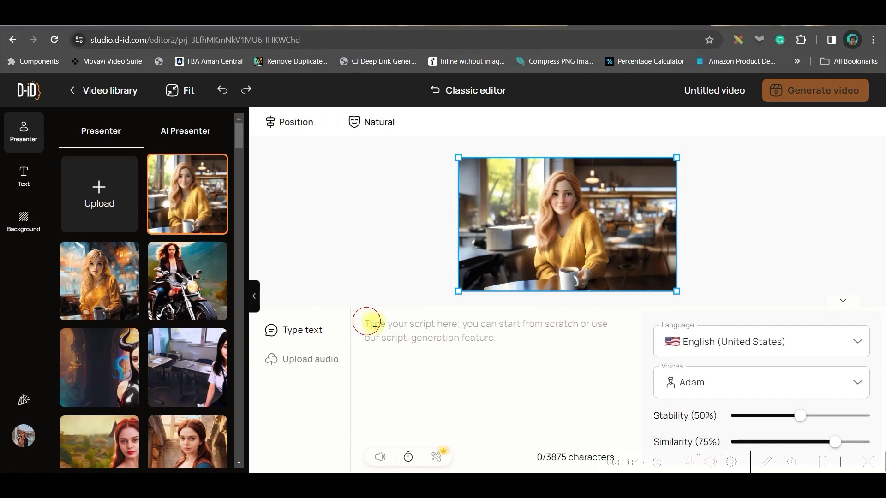
Browse the Language and Voices lists, keeping the uploaded audio.wav.
left_click(857, 342)
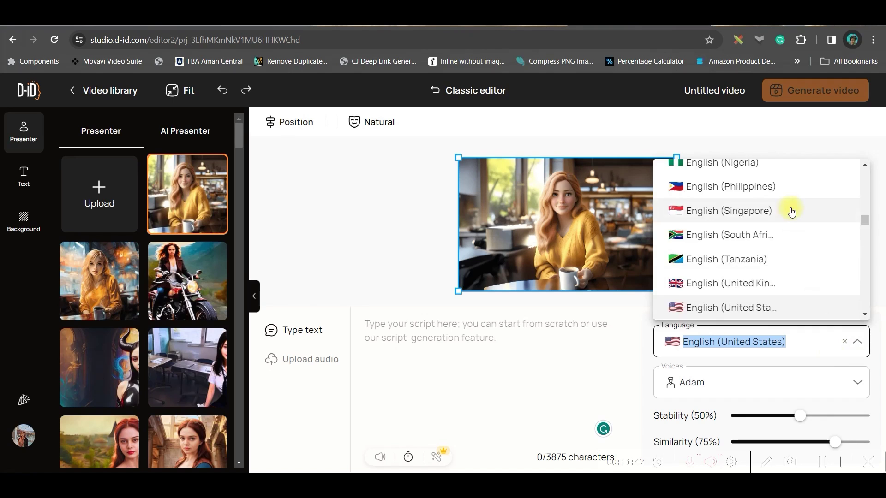
scroll(791, 212, "up", 3)
scroll(795, 231, "down", 4)
left_click(856, 383)
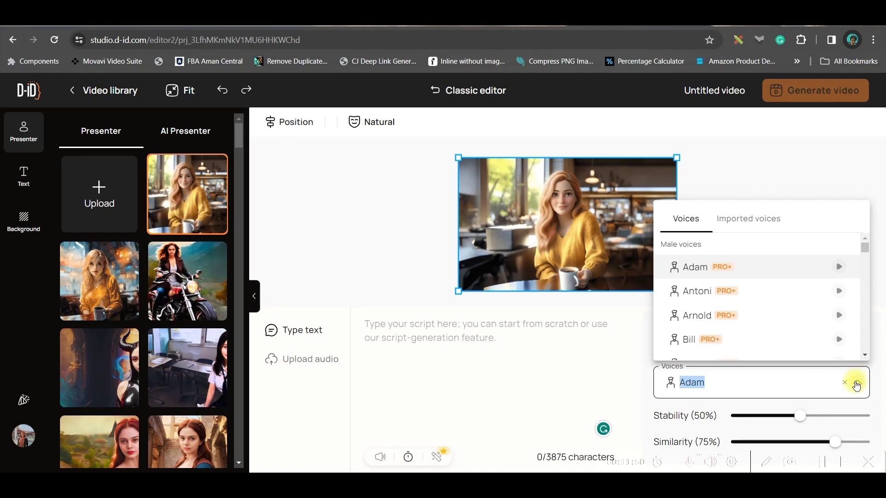
scroll(815, 314, "down", 4)
scroll(801, 308, "down", 5)
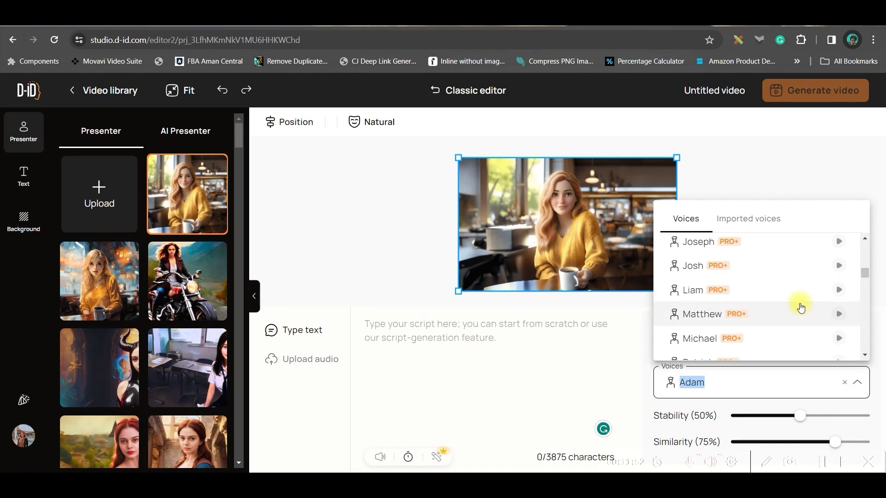
scroll(801, 308, "down", 5)
scroll(775, 302, "up", 3)
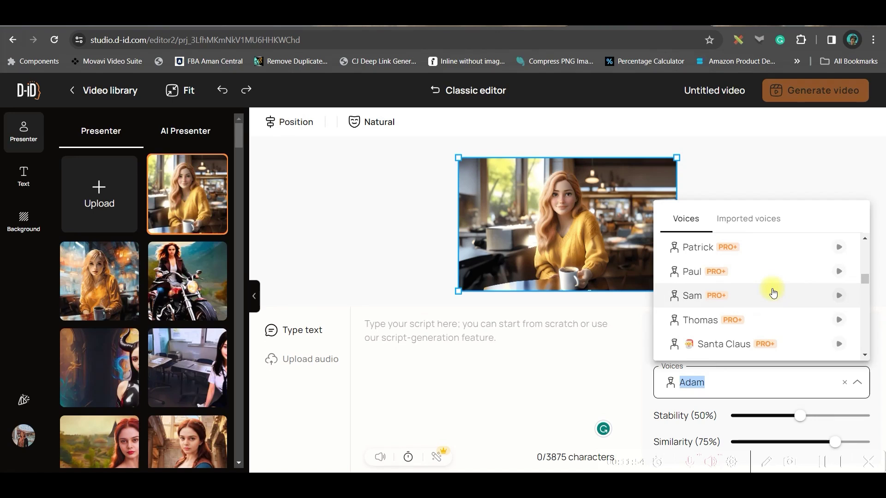
scroll(757, 297, "down", 3)
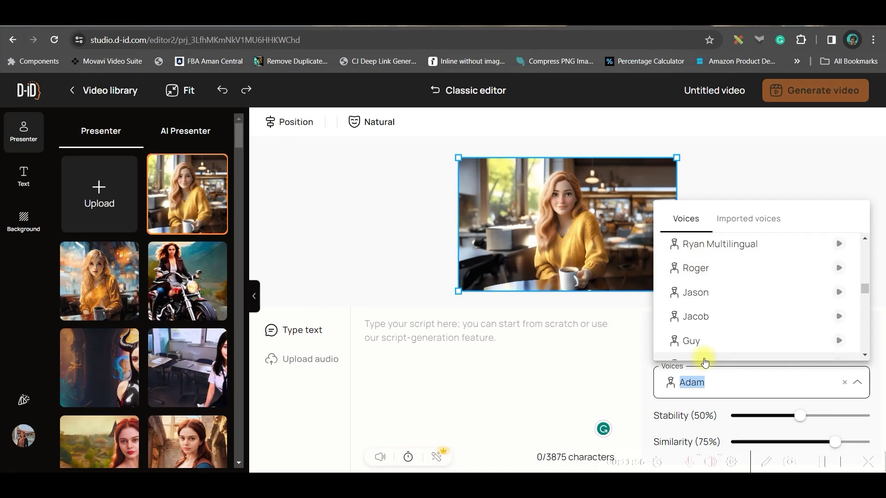
scroll(729, 309, "down", 3)
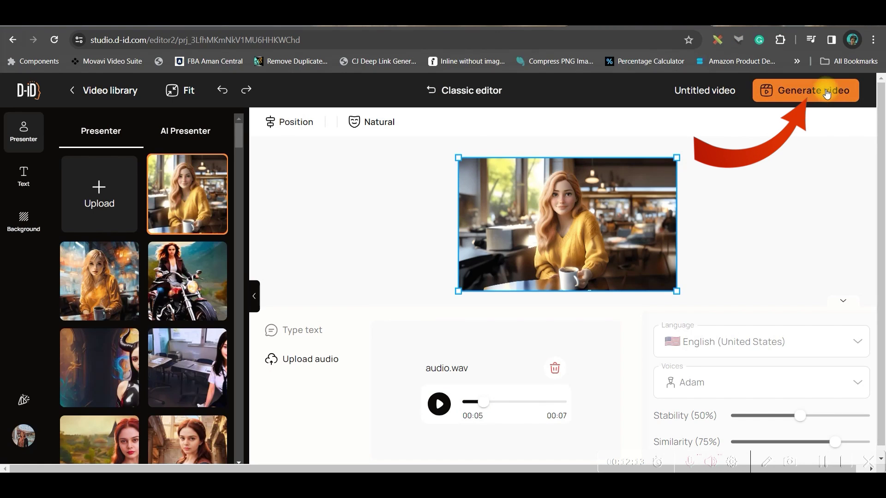
Rename the video to 'Trial' and launch its generation with Let's go.
left_click(826, 94)
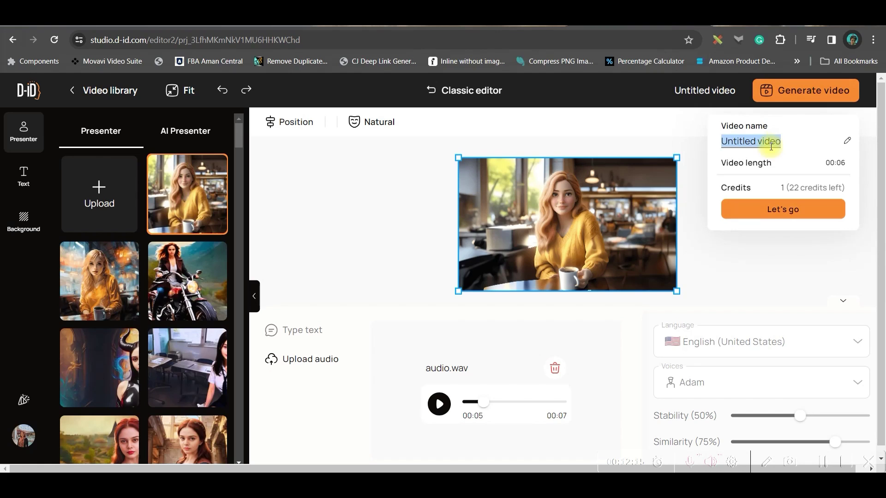
key("BackSpace")
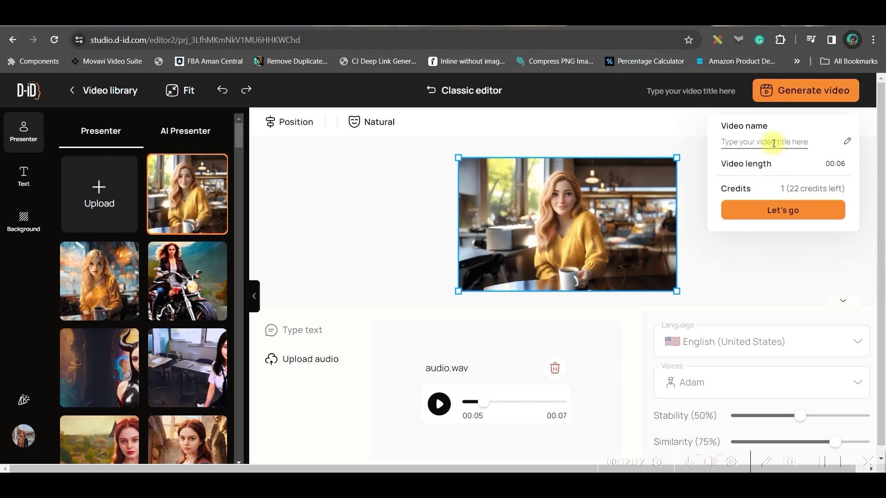
type("Trial")
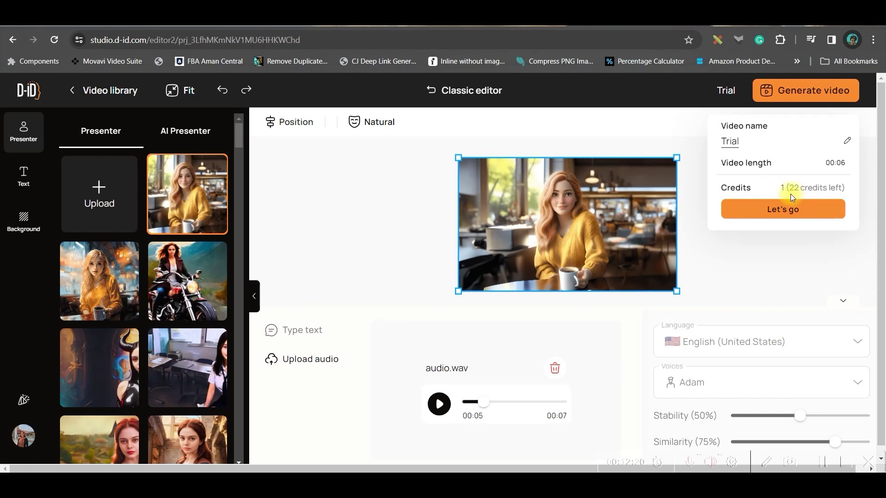
left_click(785, 206)
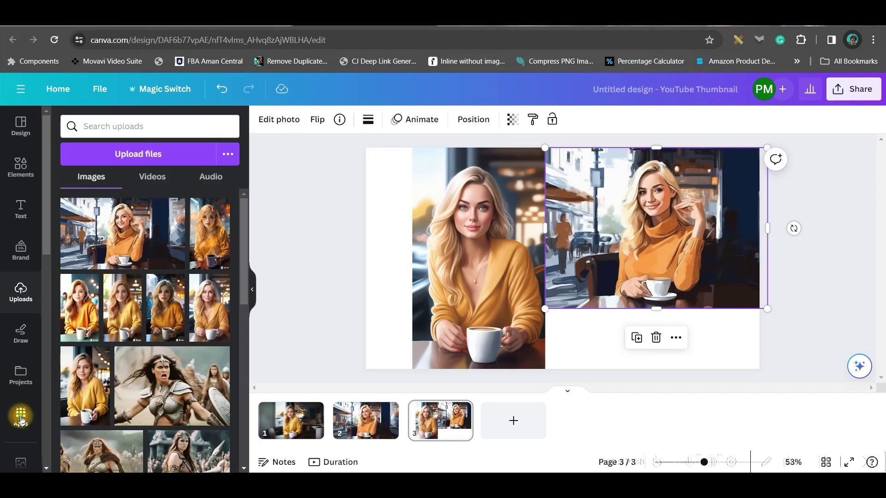
Search Canva's Apps for 'D-ID' and launch D-ID AI Presenters.
left_click(20, 417)
left_click(225, 127)
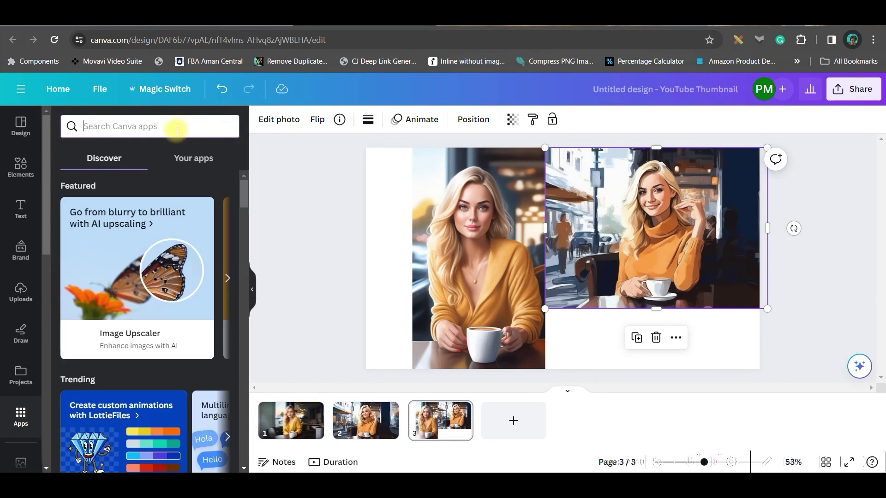
left_click(136, 124)
type("D-I")
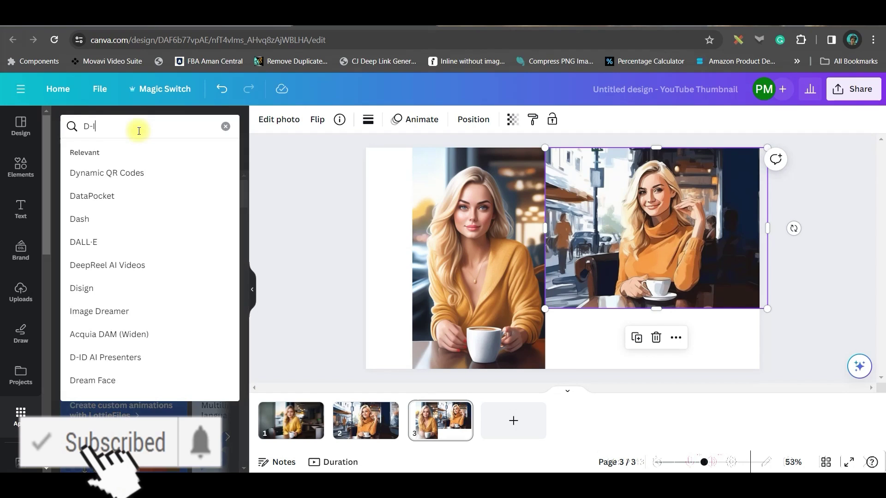
type("D")
key("Return")
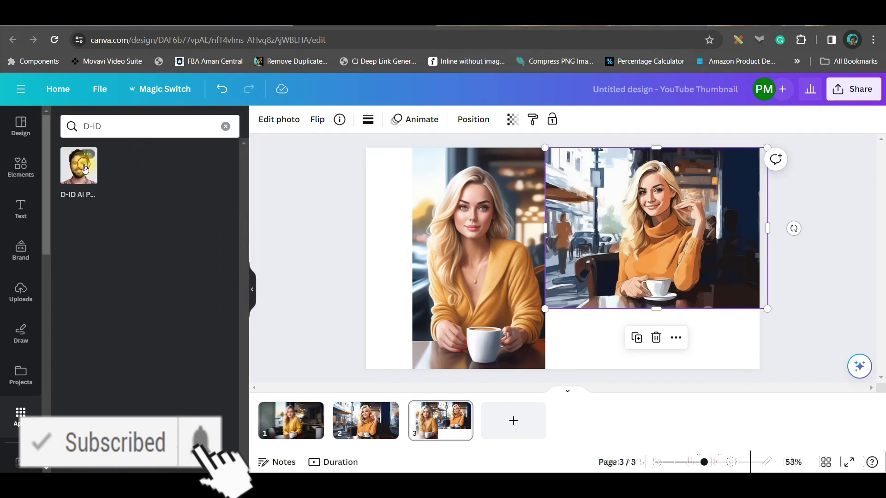
left_click(84, 167)
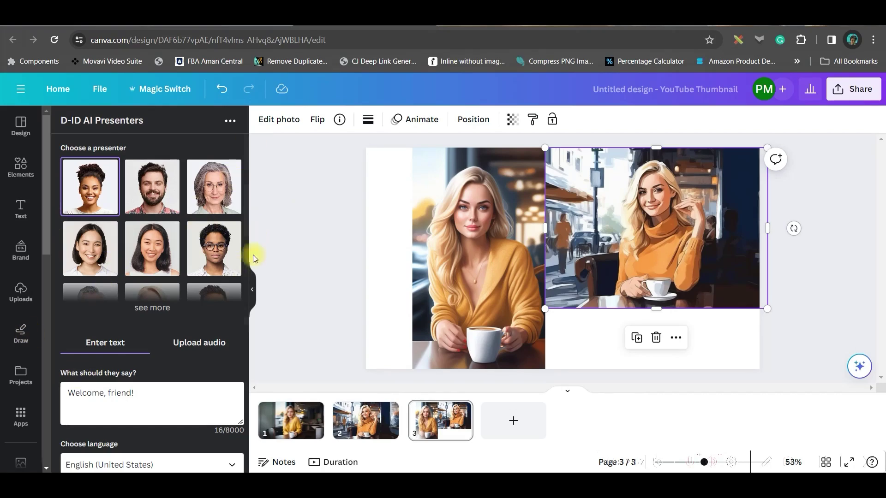
scroll(117, 234, "down", 5)
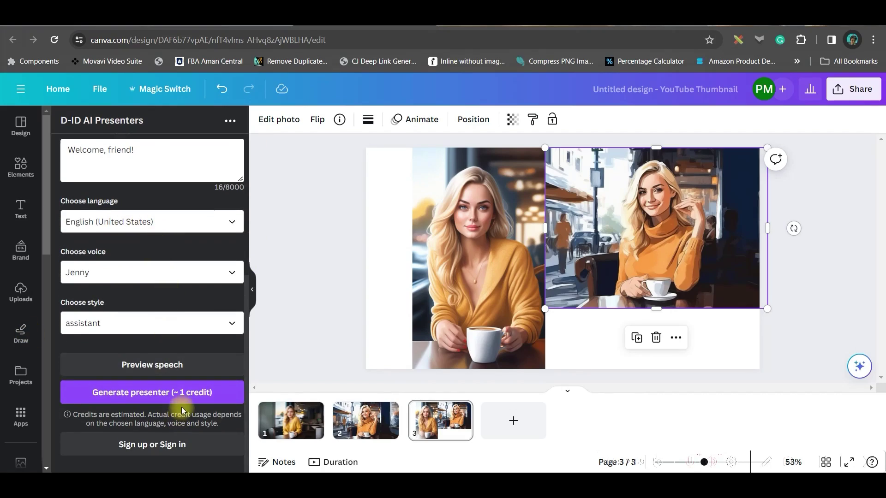